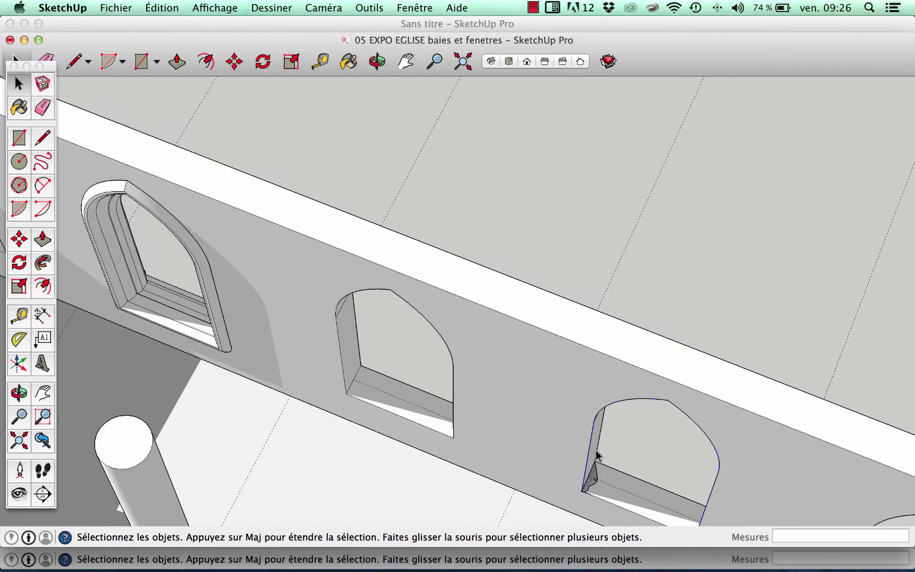
# Examine the finished moulded window, the plain arched openings beside it and the profile drawn in one opening's lower corner
pyautogui.scroll(-5, 565, 453)
pyautogui.scroll(8, 618, 476)
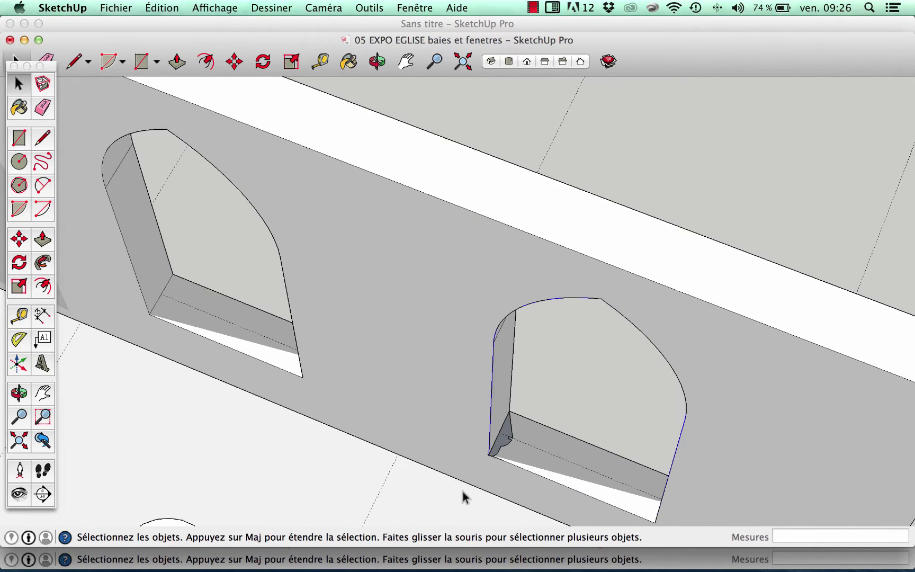
pyautogui.scroll(4, 506, 445)
pyautogui.scroll(-3, 506, 439)
pyautogui.scroll(1, 507, 426)
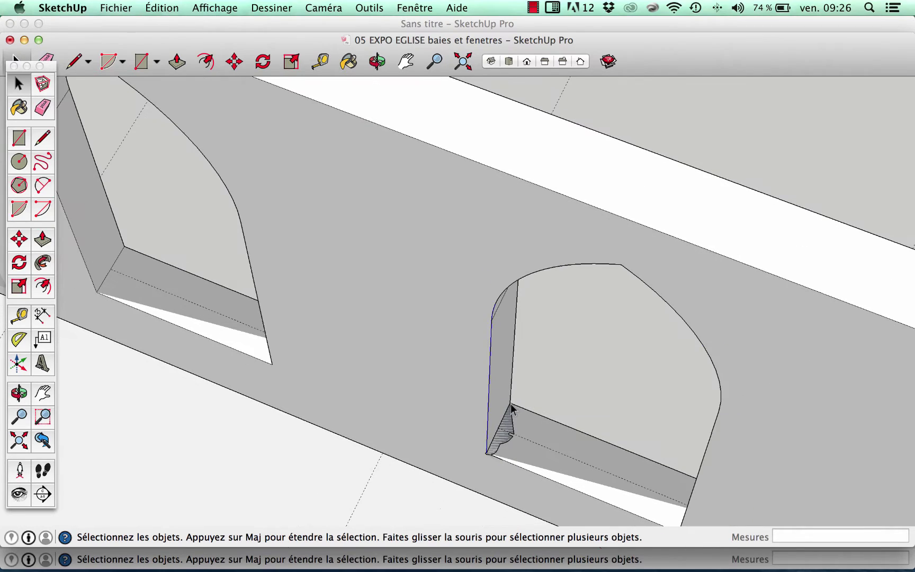
pyautogui.scroll(-8, 468, 432)
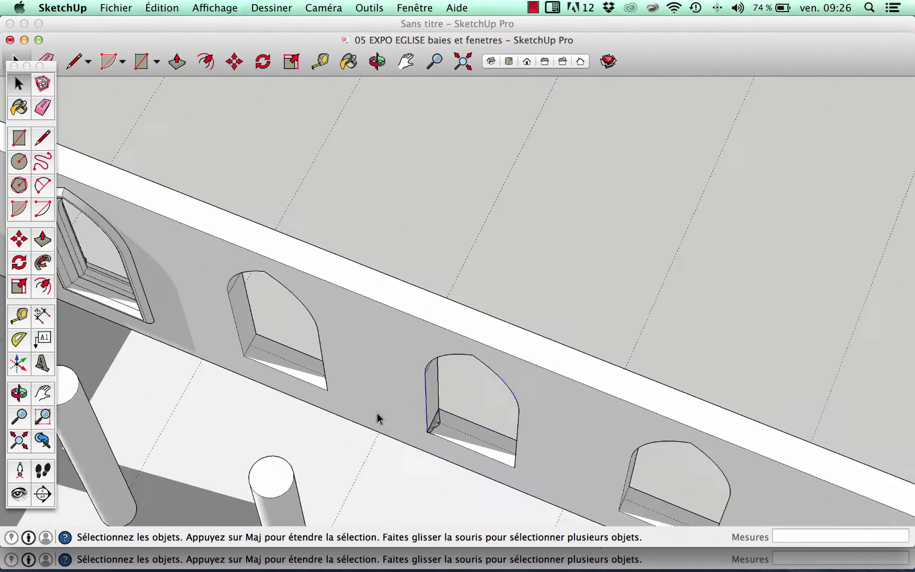
pyautogui.scroll(3, 221, 372)
pyautogui.scroll(4, 254, 323)
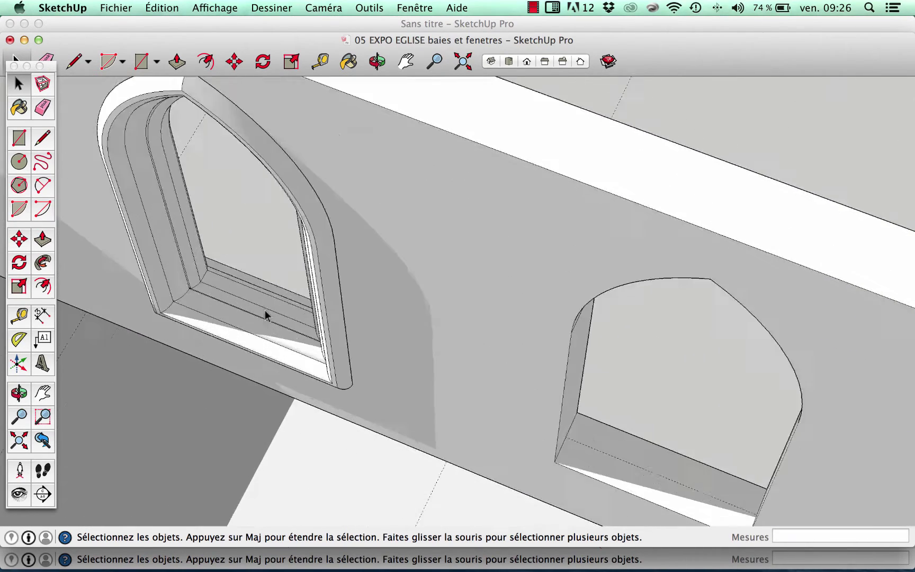
pyautogui.moveTo(266, 316); pyautogui.dragTo(296, 349, button='middle')
pyautogui.scroll(-6, 307, 352)
pyautogui.scroll(3, 419, 372)
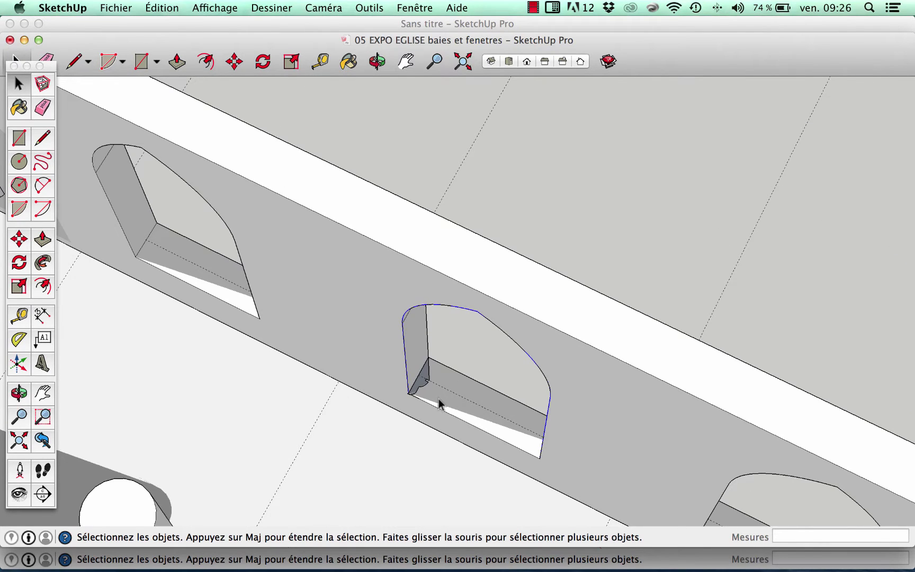
# Sweep the profile face in the opening's lower corner along the selected arch edges with Follow Me
pyautogui.scroll(-3, 539, 394)
pyautogui.scroll(5, 415, 372)
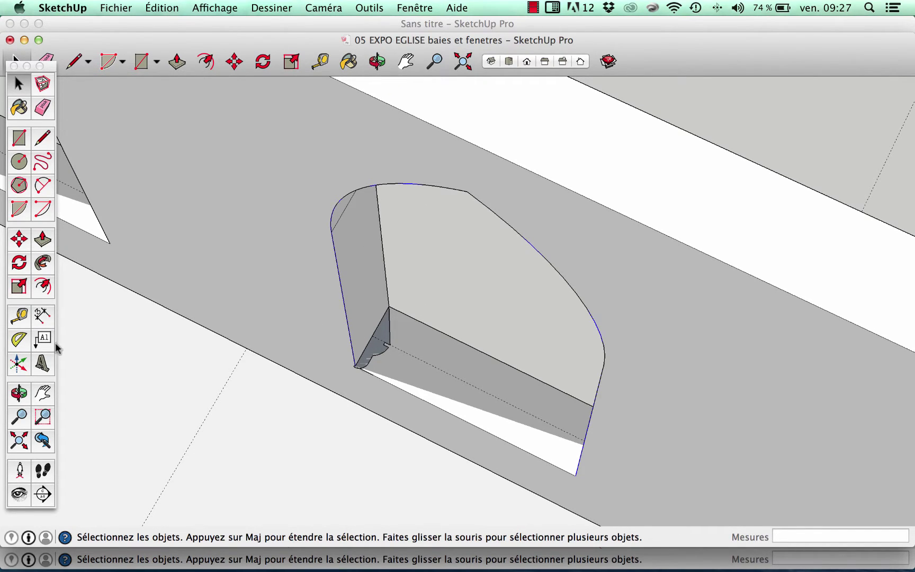
pyautogui.click(41, 263)
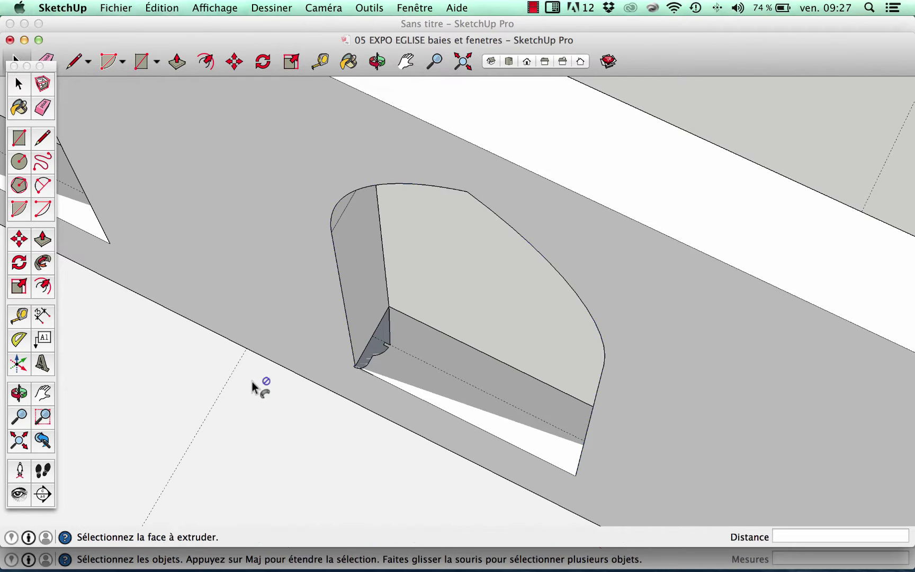
pyautogui.click(382, 339)
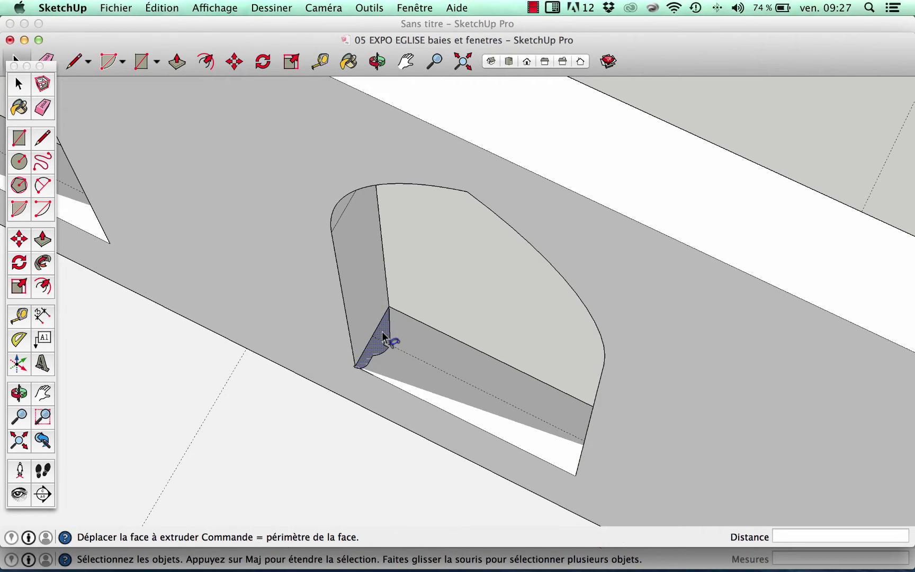
pyautogui.scroll(-5, 363, 352)
pyautogui.scroll(5, 354, 355)
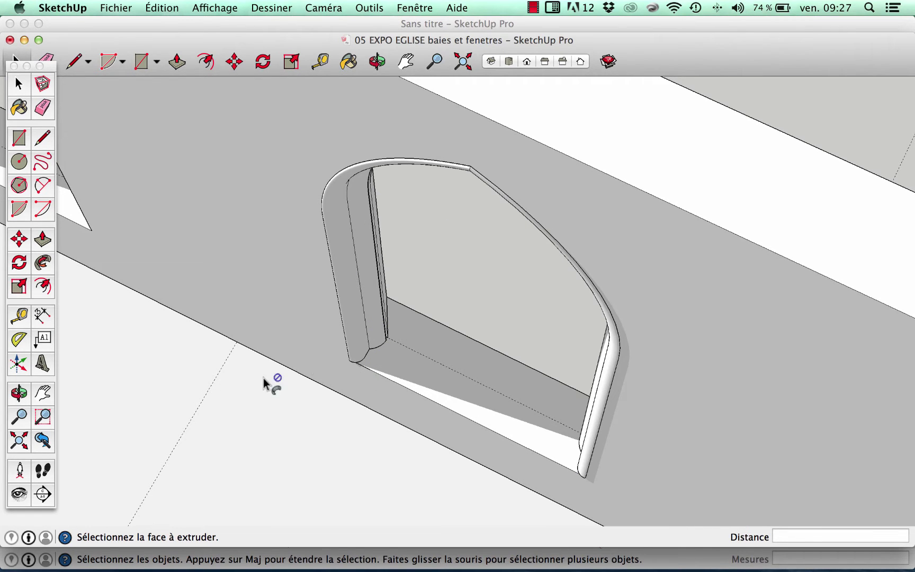
# Draw the first half of a profile on a plain opening's sill: a slanted line about 0.28 m to the centre guide, then 0.25 m to the jamb
pyautogui.moveTo(404, 312); pyautogui.dragTo(433, 433, button='middle')
pyautogui.scroll(-3, 445, 443)
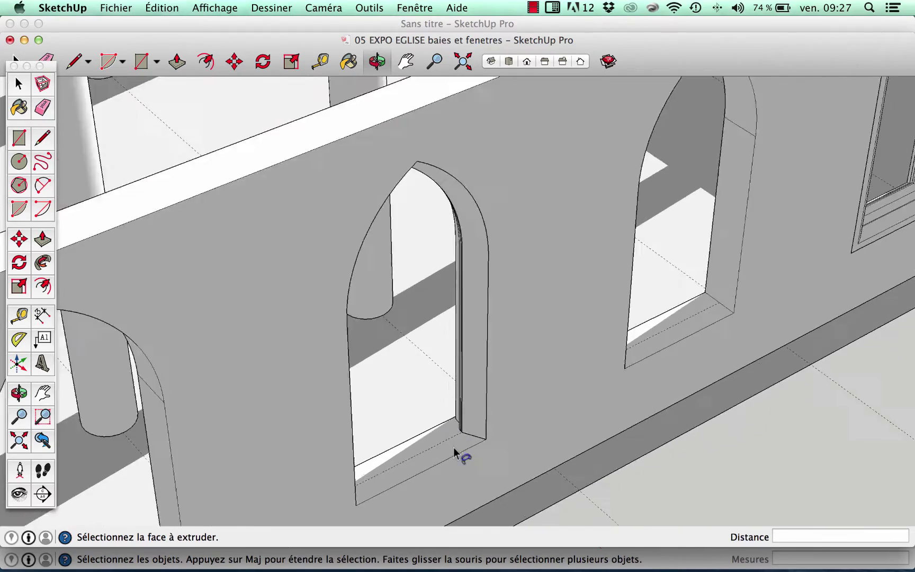
pyautogui.scroll(6, 450, 445)
pyautogui.moveTo(496, 431); pyautogui.dragTo(286, 403, button='middle')
pyautogui.scroll(-2, 537, 392)
pyautogui.moveTo(537, 392); pyautogui.dragTo(369, 336, button='middle')
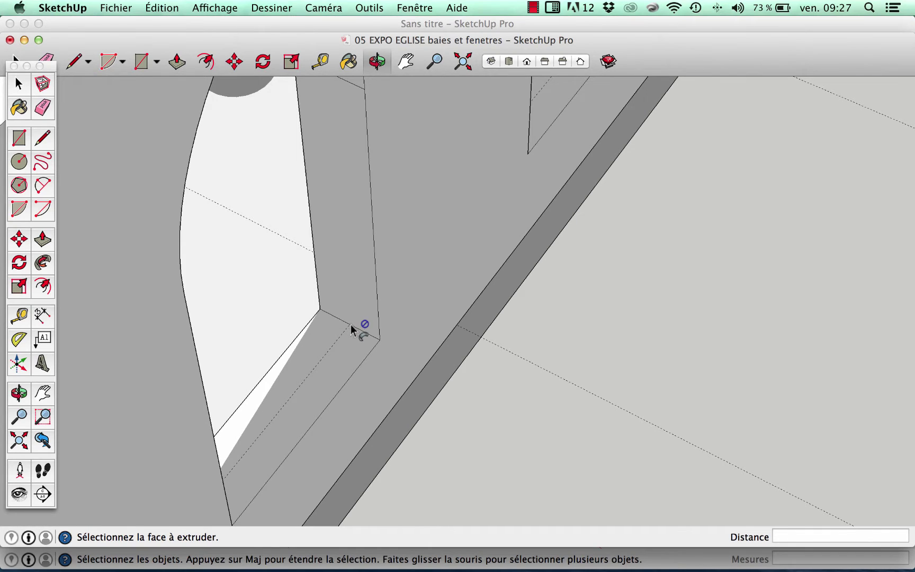
pyautogui.click(43, 136)
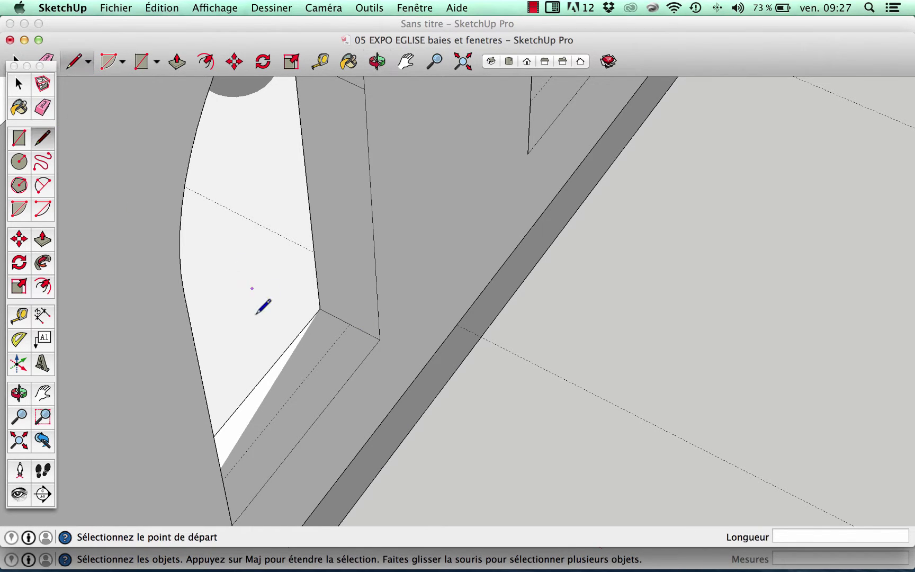
pyautogui.scroll(3, 390, 356)
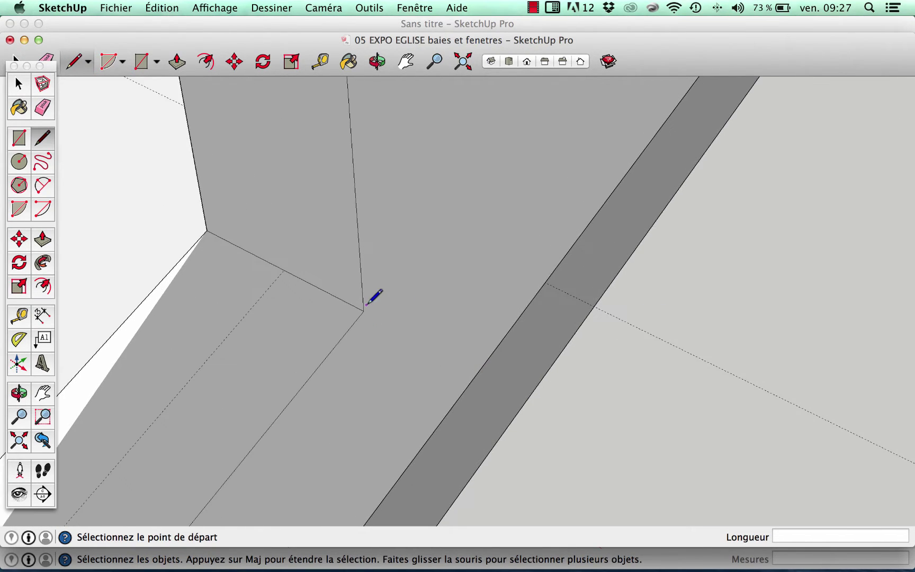
pyautogui.click(330, 351)
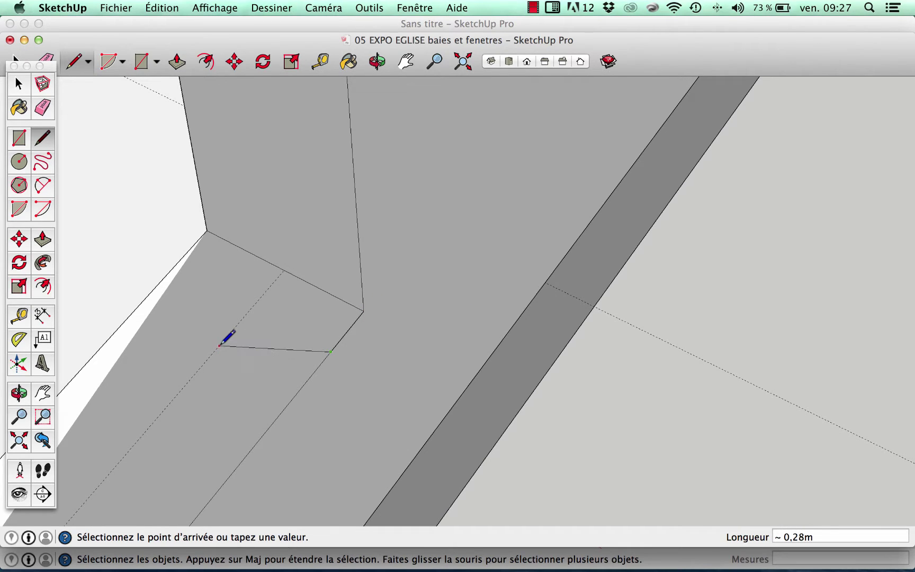
pyautogui.click(219, 345)
pyautogui.click(285, 270)
pyautogui.press('Escape')
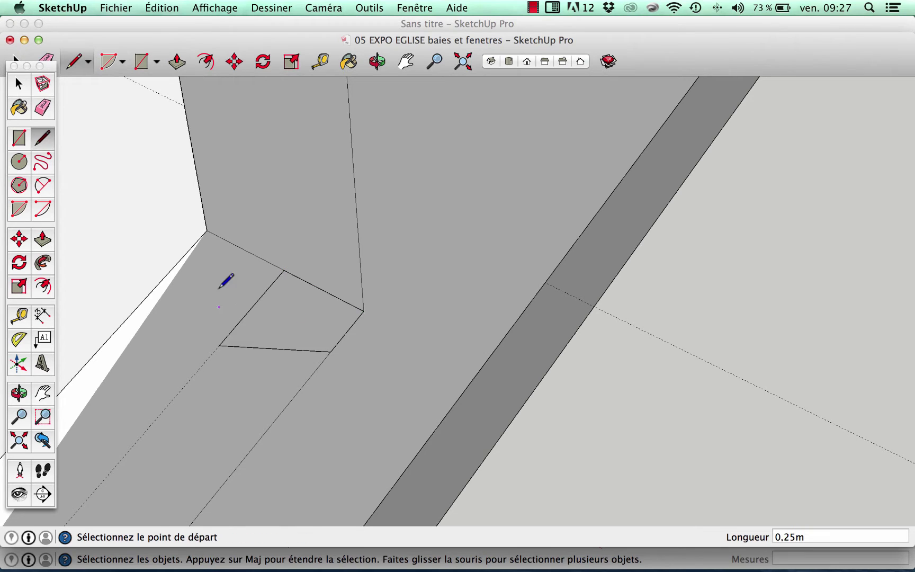
# Draw a stepped outline on the other half of the sill corner, projecting past the wall face, and close it using the red axis
pyautogui.scroll(-3, 220, 289)
pyautogui.scroll(6, 211, 314)
pyautogui.click(231, 340)
pyautogui.click(173, 309)
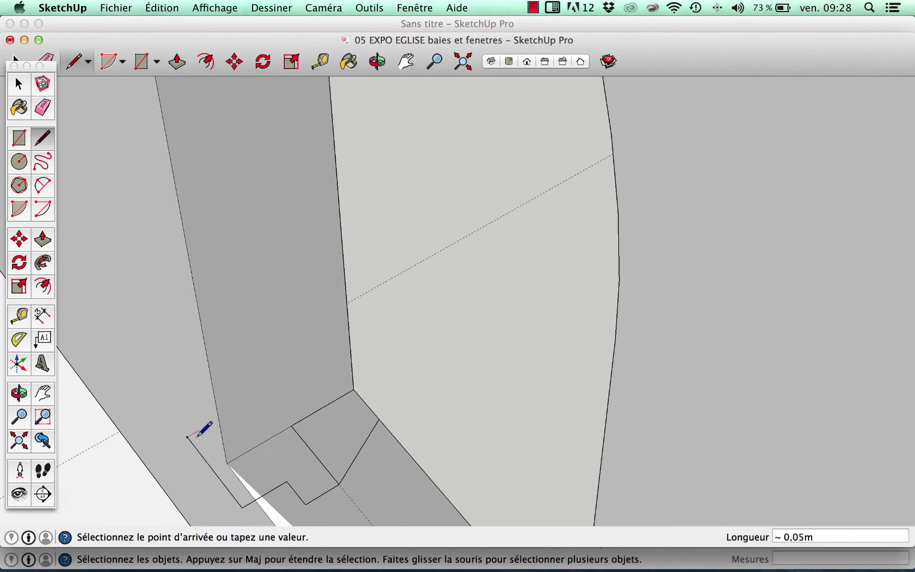
pyautogui.moveTo(193, 443)
pyautogui.mouseDown(button='middle')
pyautogui.moveTo(260, 422)
pyautogui.moveTo(236, 463)
pyautogui.mouseUp(button='middle')
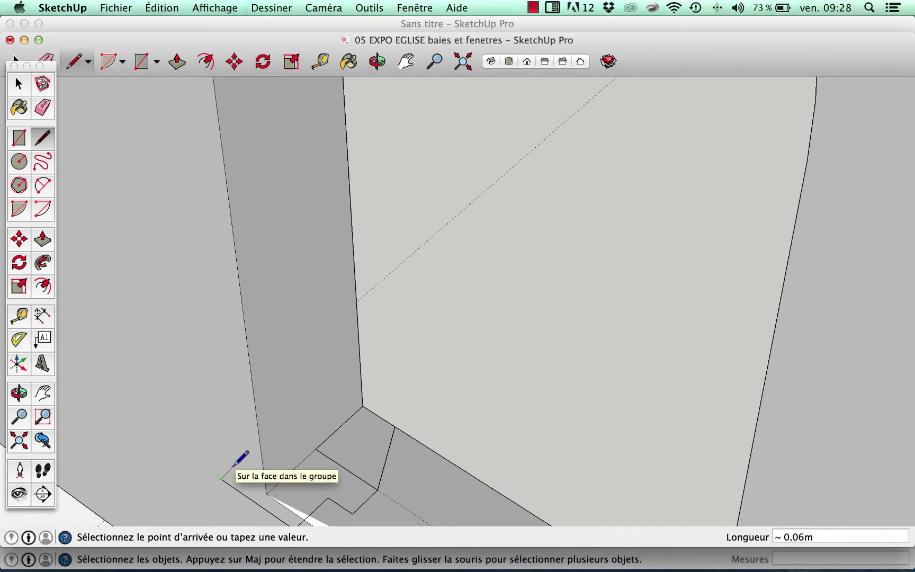
pyautogui.scroll(-3, 232, 467)
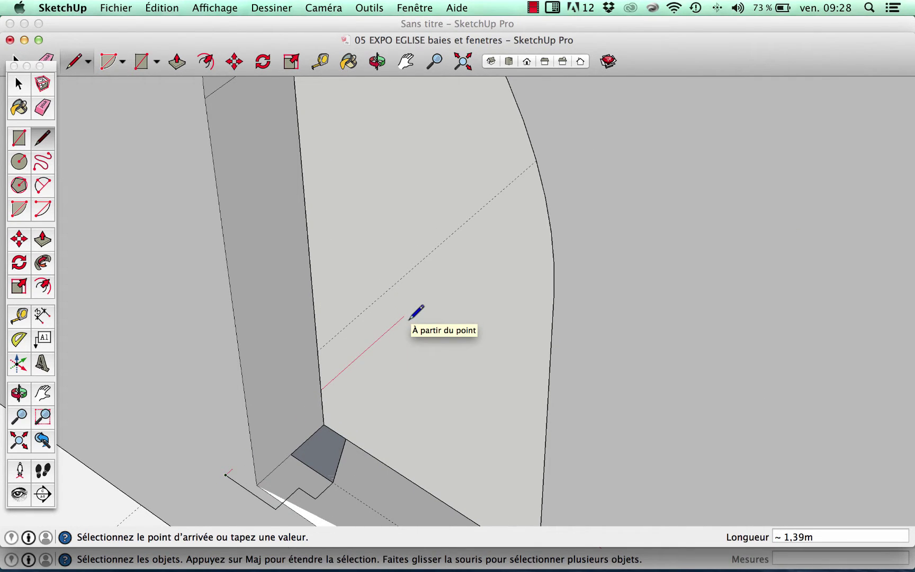
pyautogui.press('shift')
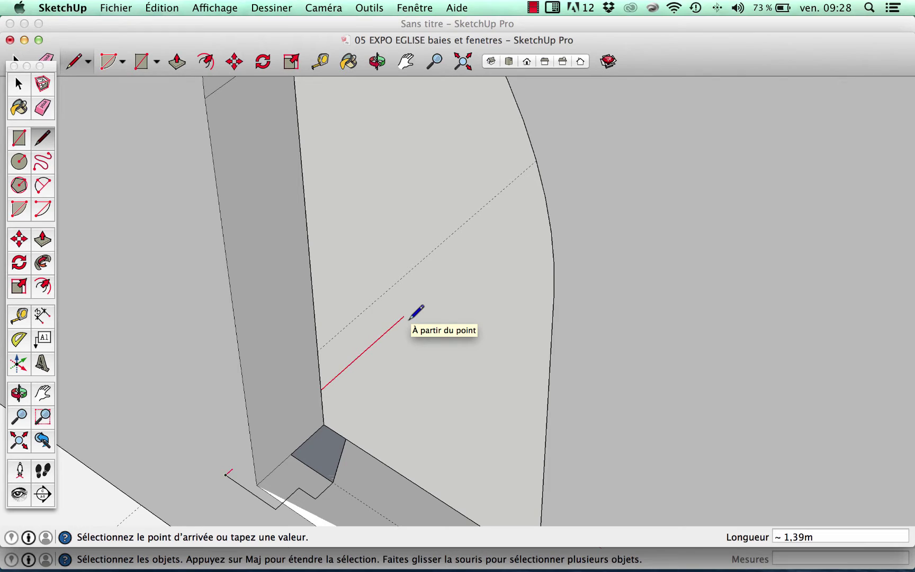
pyautogui.click(257, 483)
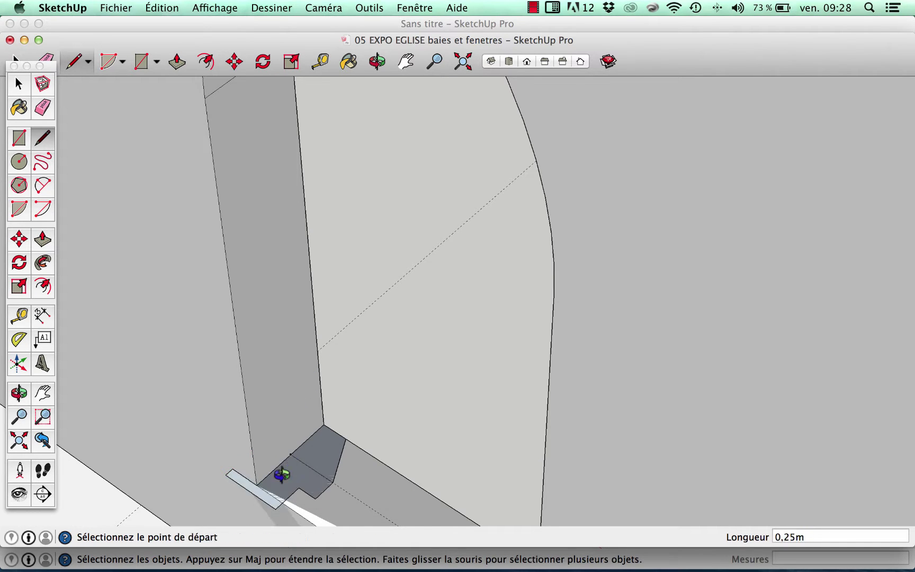
# Draw a two-point arc with a bulge of about 0.03 m from the profile's guide corner to the inner corner of the step
pyautogui.moveTo(281, 474)
pyautogui.mouseDown(button='middle')
pyautogui.moveTo(351, 343)
pyautogui.moveTo(317, 435)
pyautogui.moveTo(267, 484)
pyautogui.moveTo(277, 482)
pyautogui.mouseUp(button='middle')
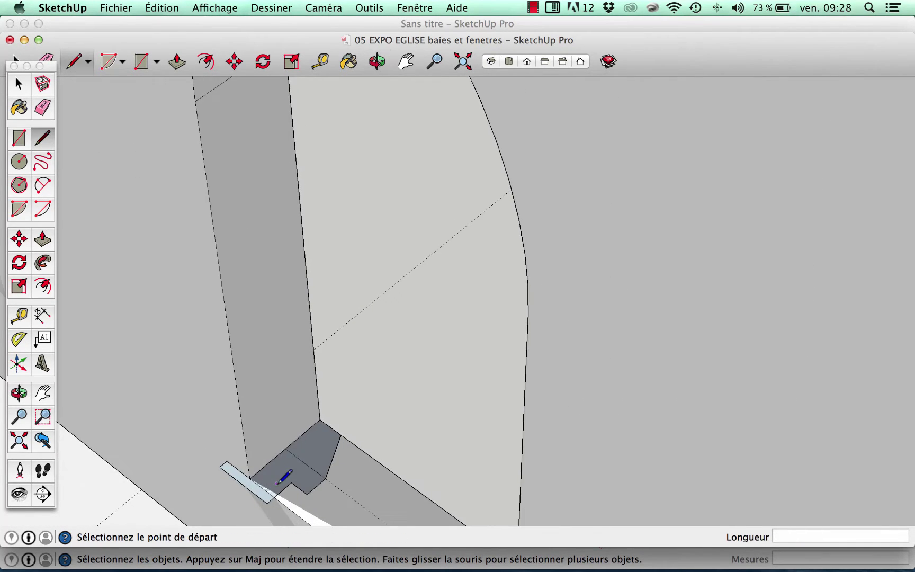
pyautogui.scroll(3, 276, 482)
pyautogui.scroll(-3, 310, 449)
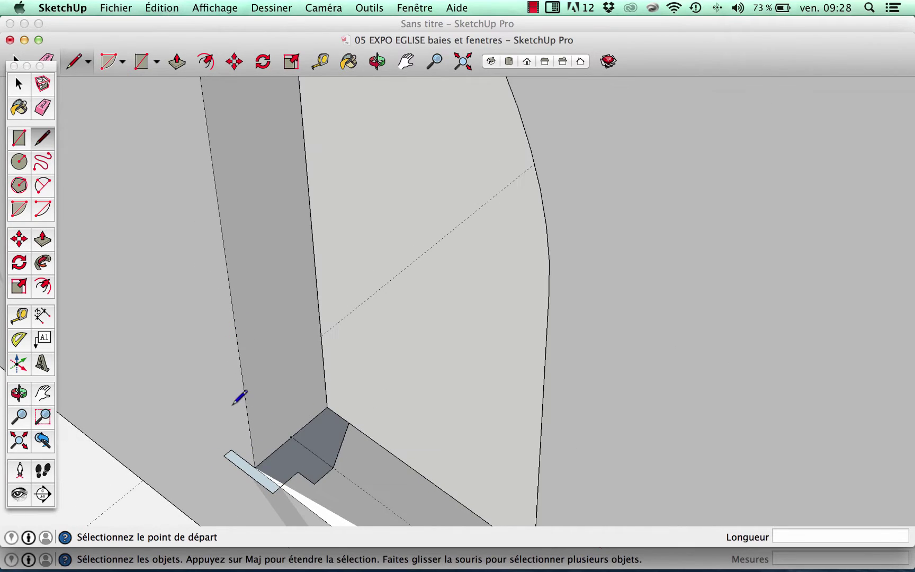
pyautogui.scroll(-2, 352, 371)
pyautogui.scroll(4, 280, 468)
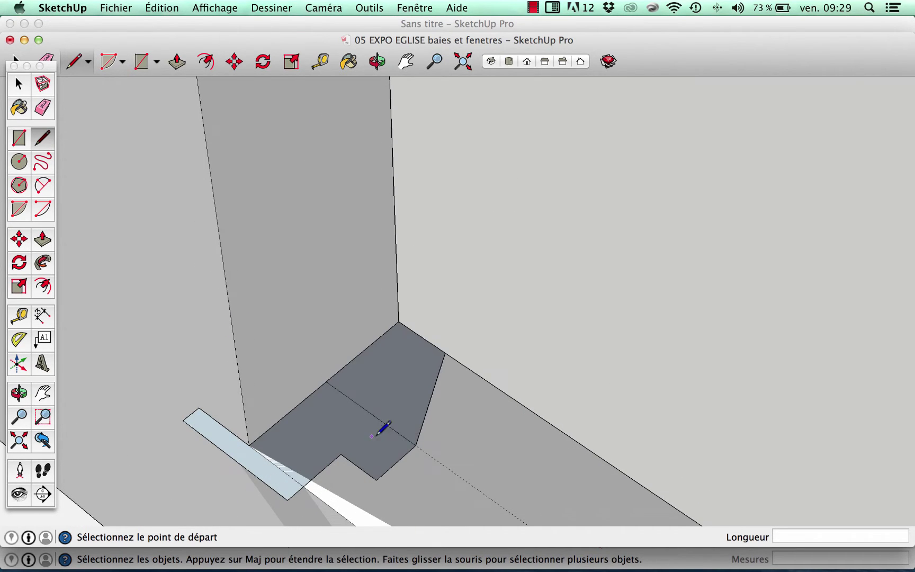
pyautogui.click(415, 444)
pyautogui.click(108, 61)
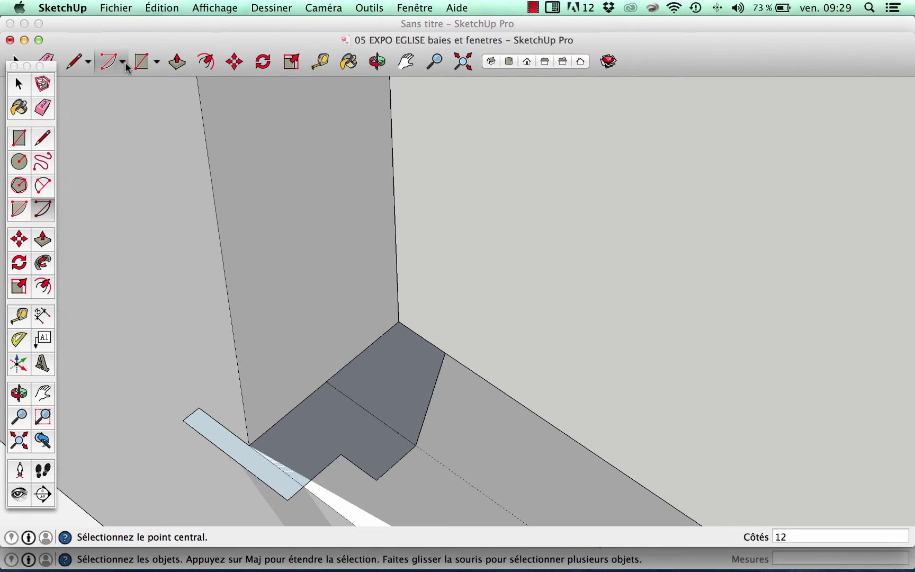
pyautogui.click(122, 61)
pyautogui.click(164, 86)
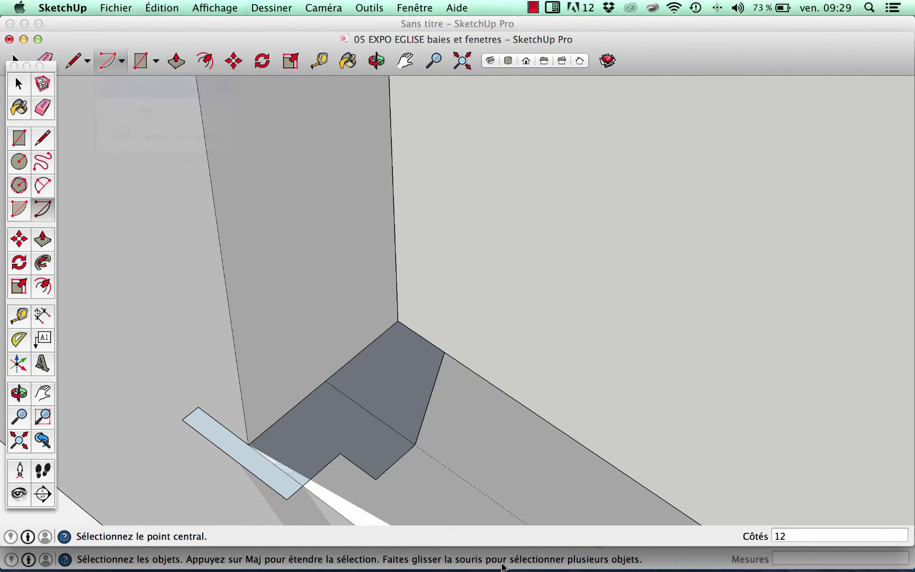
pyautogui.click(415, 443)
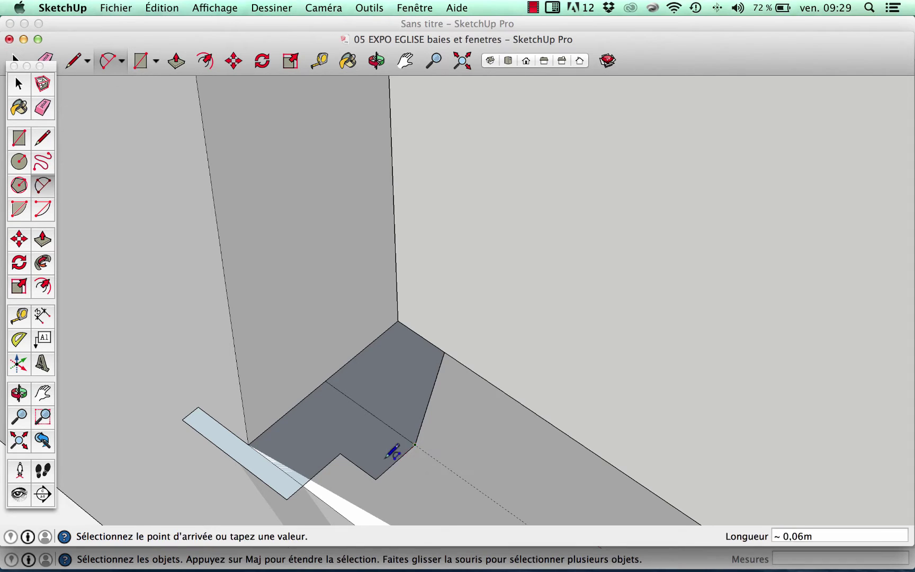
pyautogui.click(340, 454)
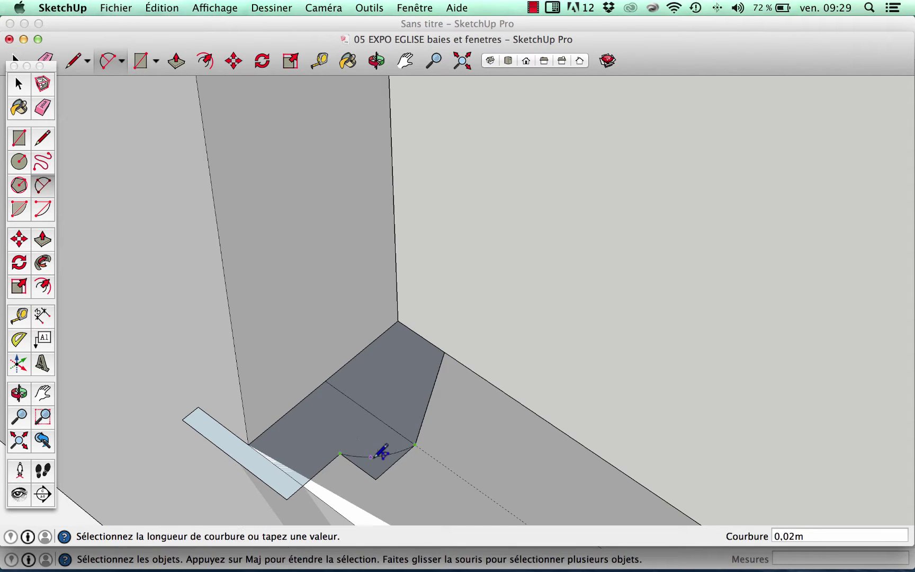
pyautogui.scroll(3, 383, 453)
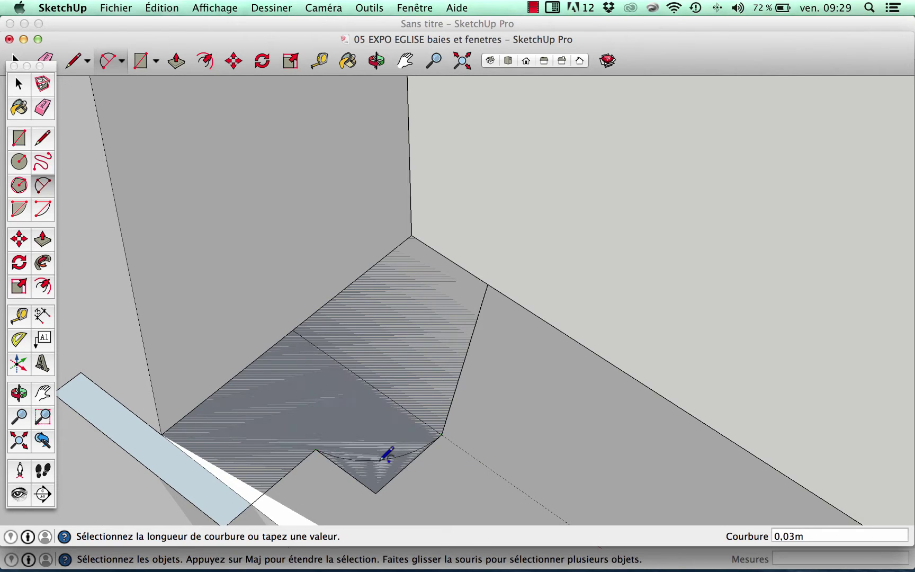
pyautogui.click(381, 458)
# Draw a second arc with a bulge of about 0.04 m from the step's inner corner to the jamb's base corner
pyautogui.click(317, 448)
pyautogui.scroll(-2, 317, 448)
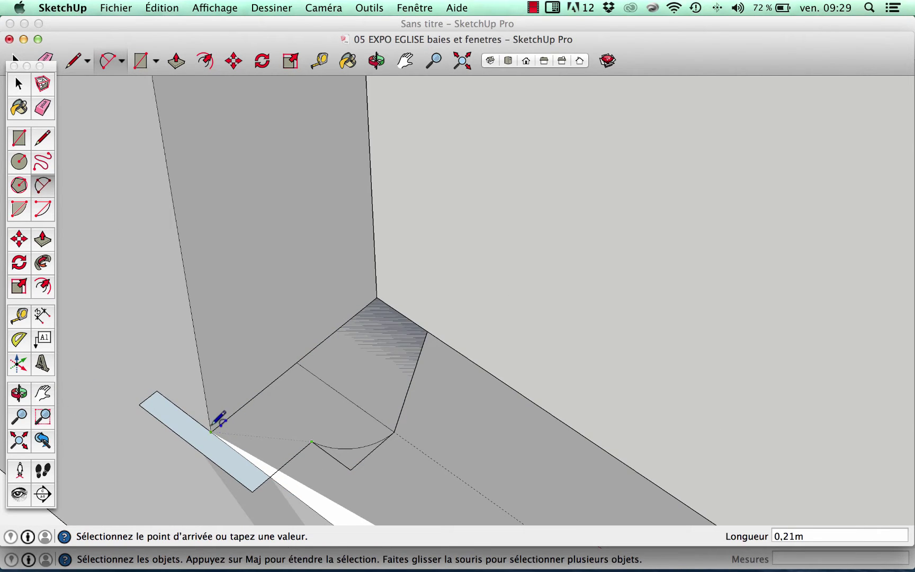
pyautogui.click(211, 432)
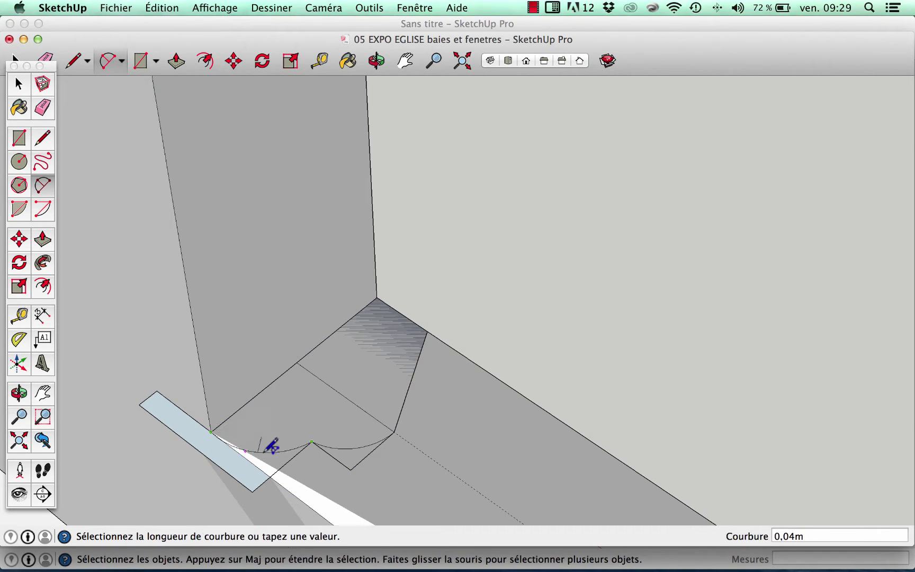
pyautogui.moveTo(267, 453); pyautogui.dragTo(178, 469, button='middle')
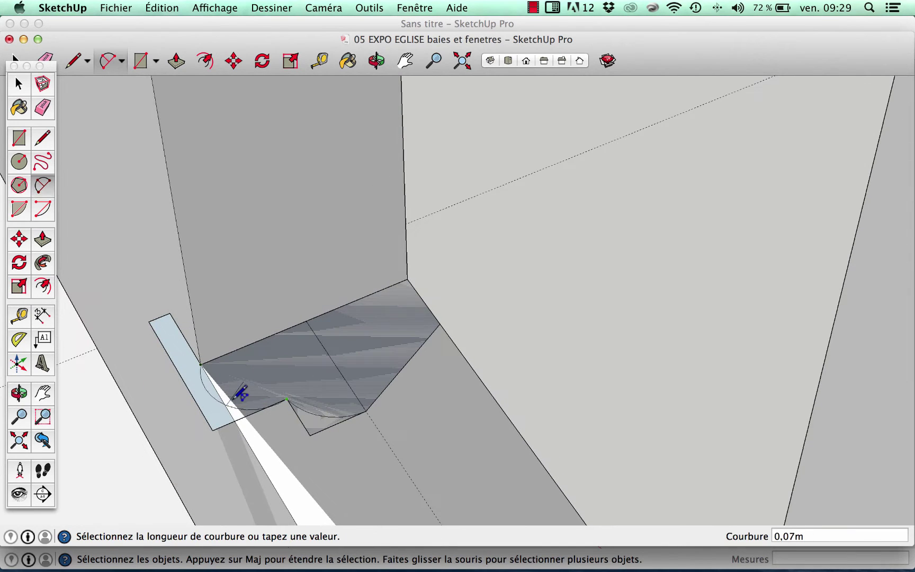
pyautogui.scroll(2, 246, 389)
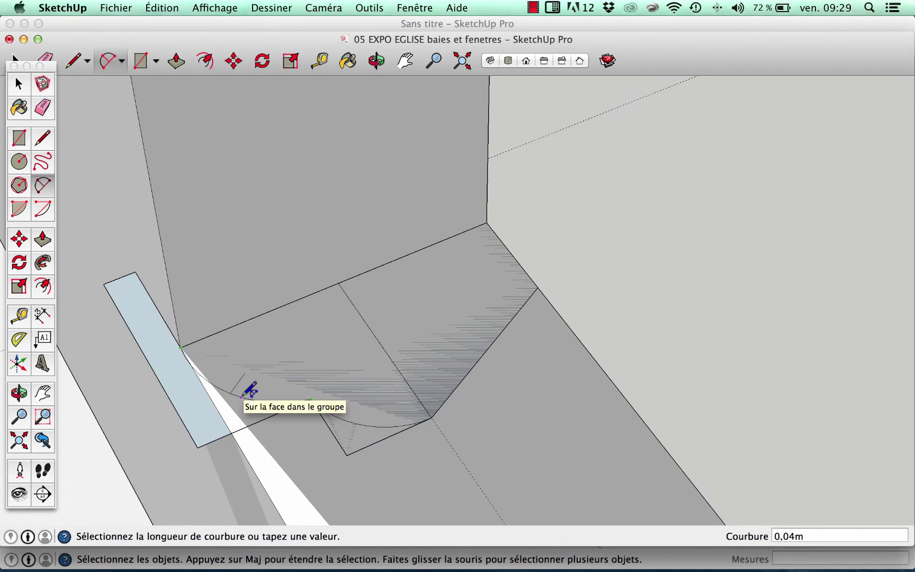
pyautogui.click(250, 389)
# Erase the stepped outline's straight edges outside the two arcs, including the rectangle projecting past the wall face
pyautogui.click(38, 109)
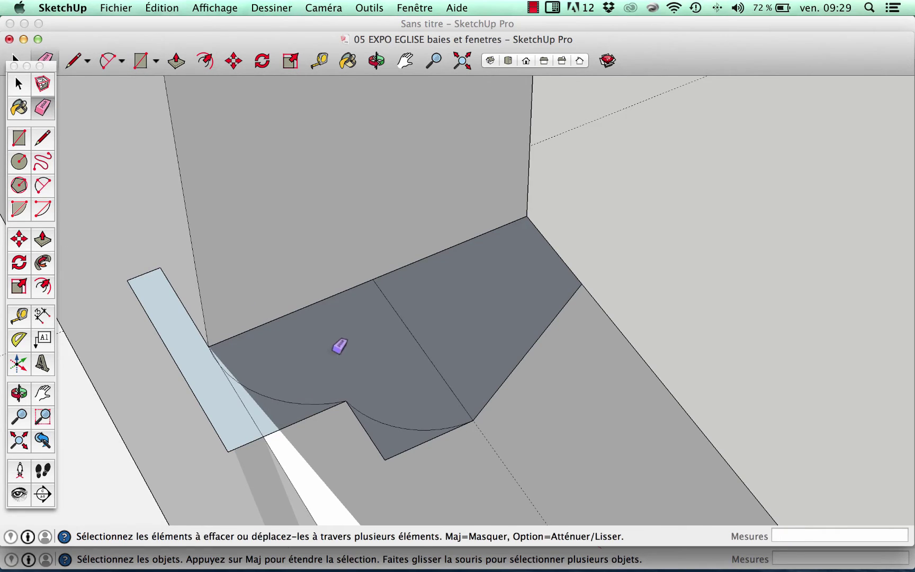
pyautogui.click(370, 445)
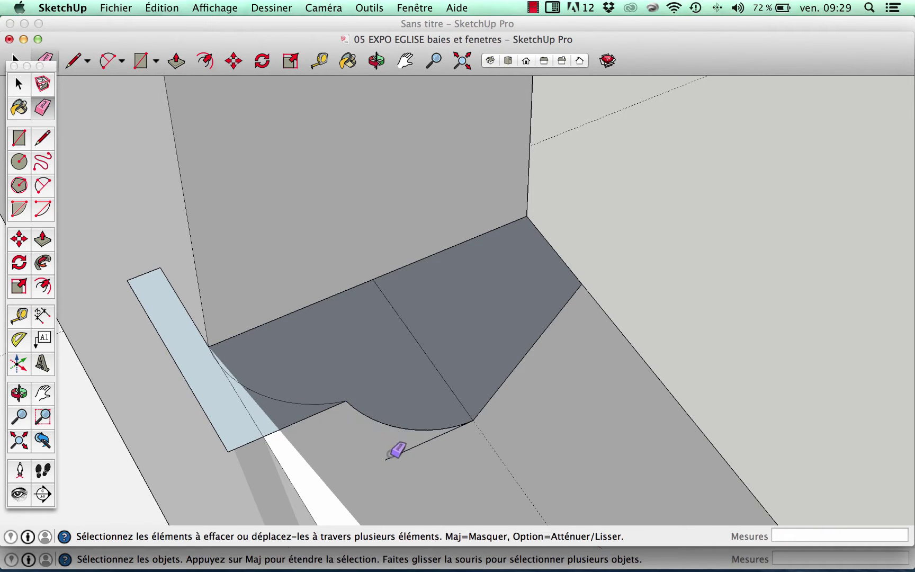
pyautogui.click(395, 455)
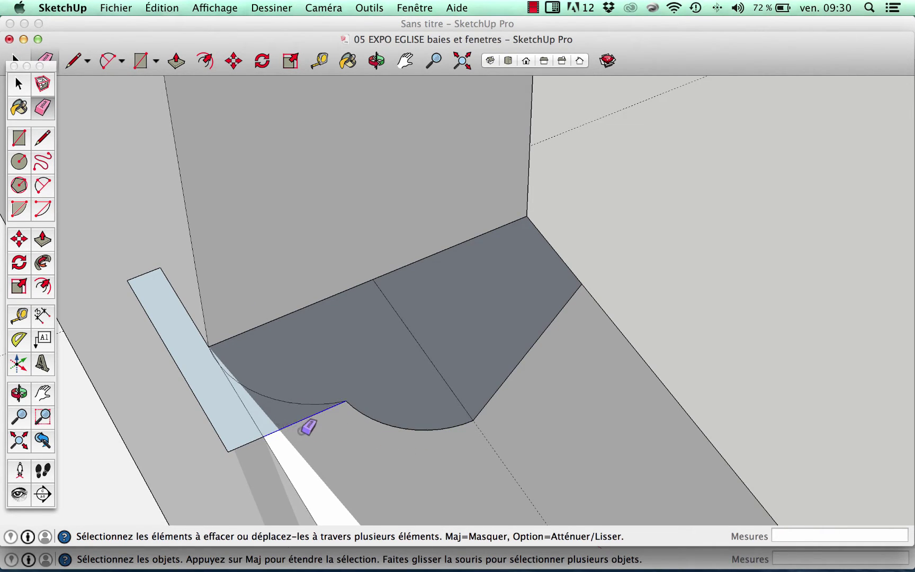
pyautogui.click(296, 422)
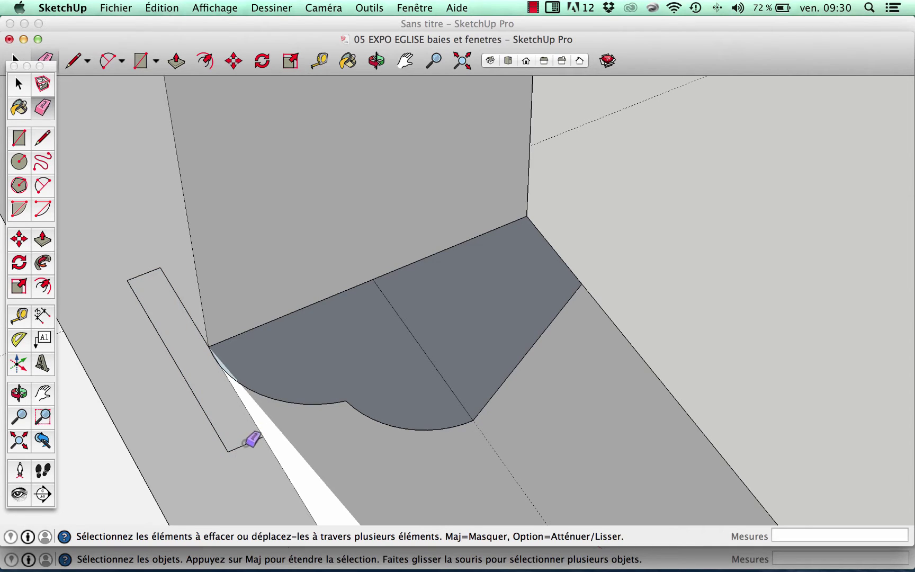
pyautogui.click(241, 445)
pyautogui.click(217, 433)
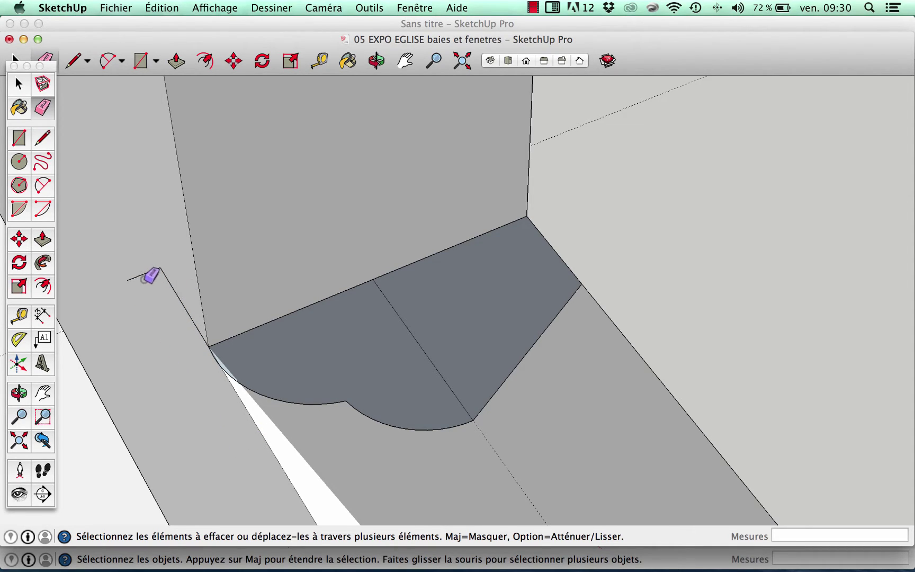
pyautogui.click(138, 274)
pyautogui.click(168, 280)
# Lock the MURS wall group and show the Structure window
pyautogui.click(19, 83)
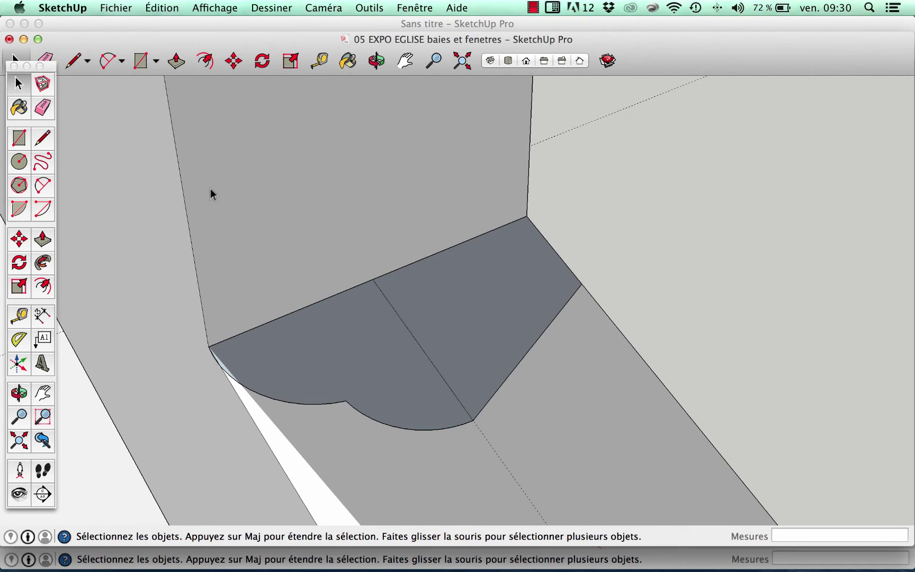
pyautogui.rightClick(172, 179)
pyautogui.click(216, 227)
pyautogui.click(420, 9)
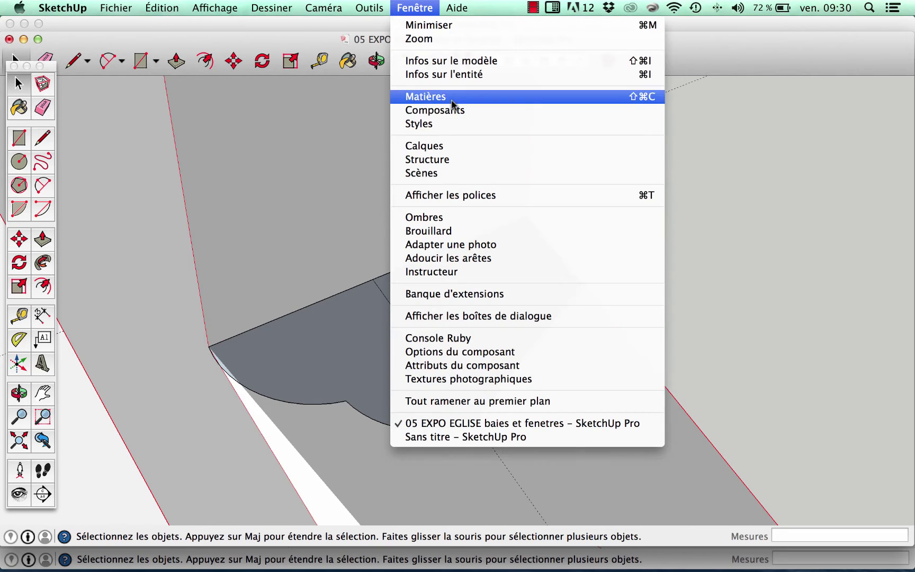
pyautogui.click(427, 159)
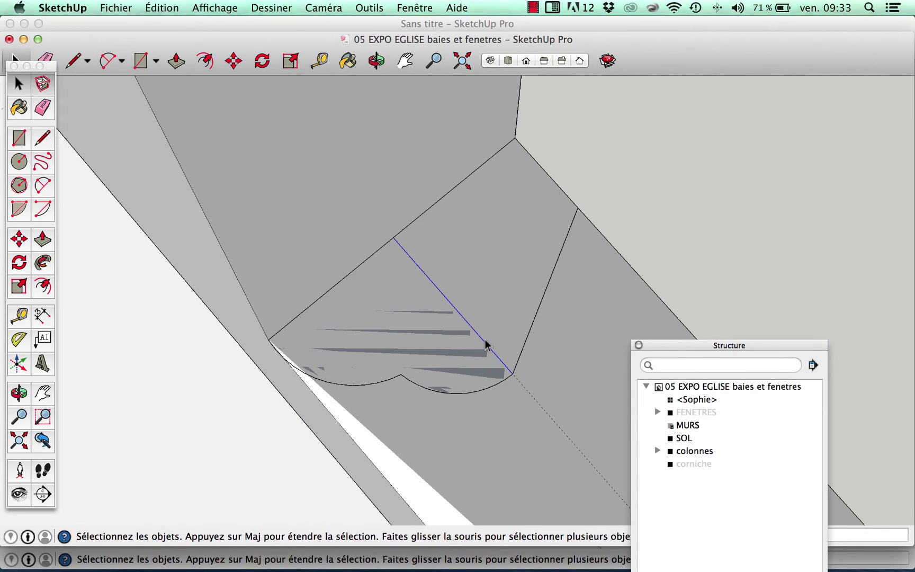
# Delete the line that splits the profile face in two along the centre guide
pyautogui.moveTo(467, 339); pyautogui.dragTo(526, 221, button='middle')
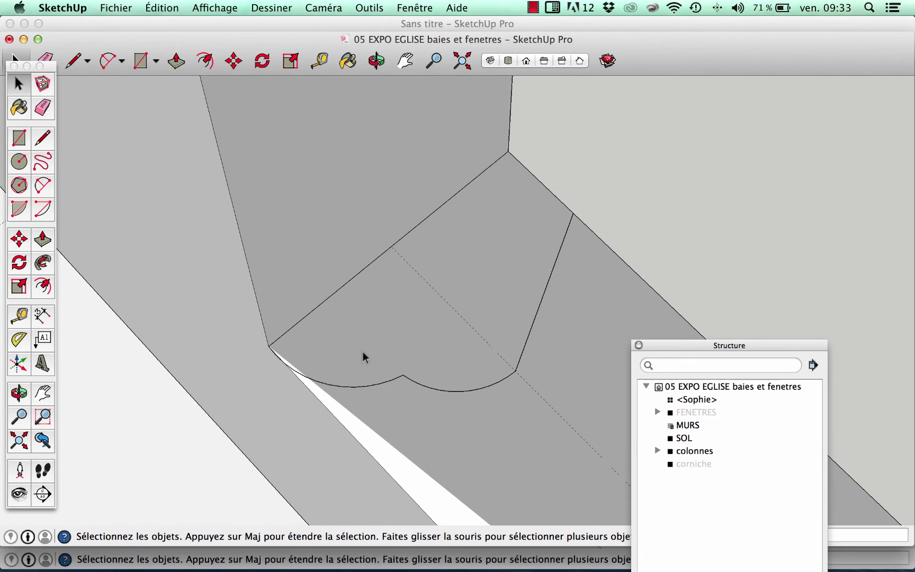
pyautogui.click(326, 318)
pyautogui.scroll(-4, 326, 318)
pyautogui.scroll(2, 376, 327)
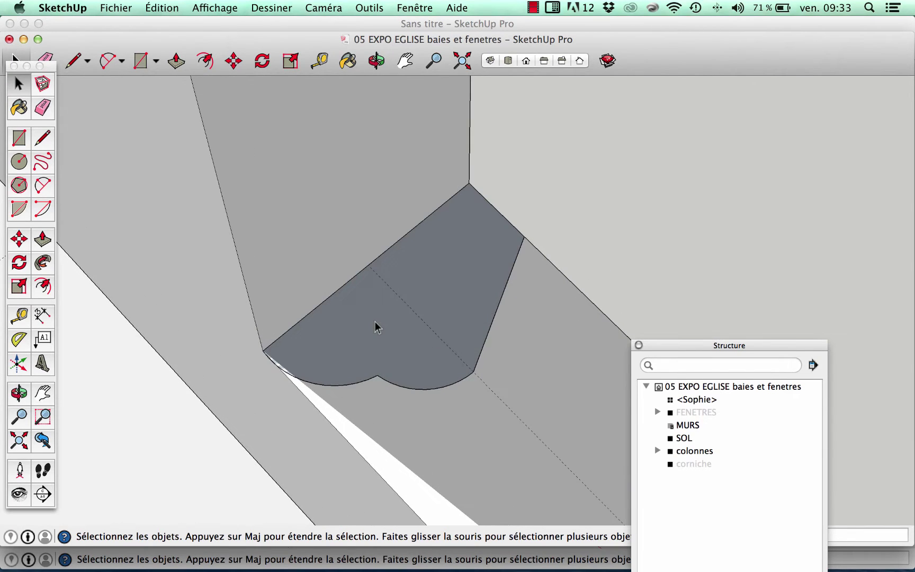
pyautogui.scroll(-1, 390, 377)
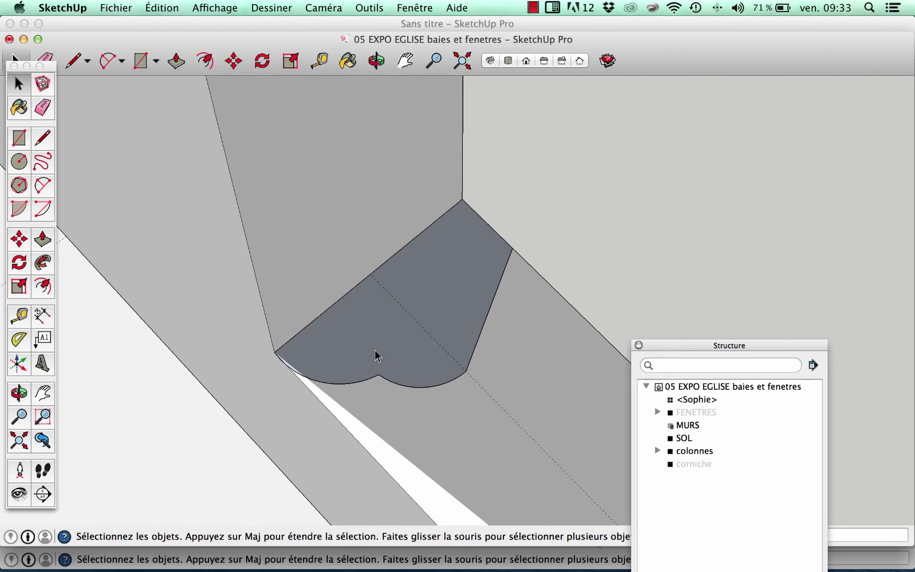
pyautogui.scroll(-2, 344, 331)
pyautogui.scroll(3, 351, 336)
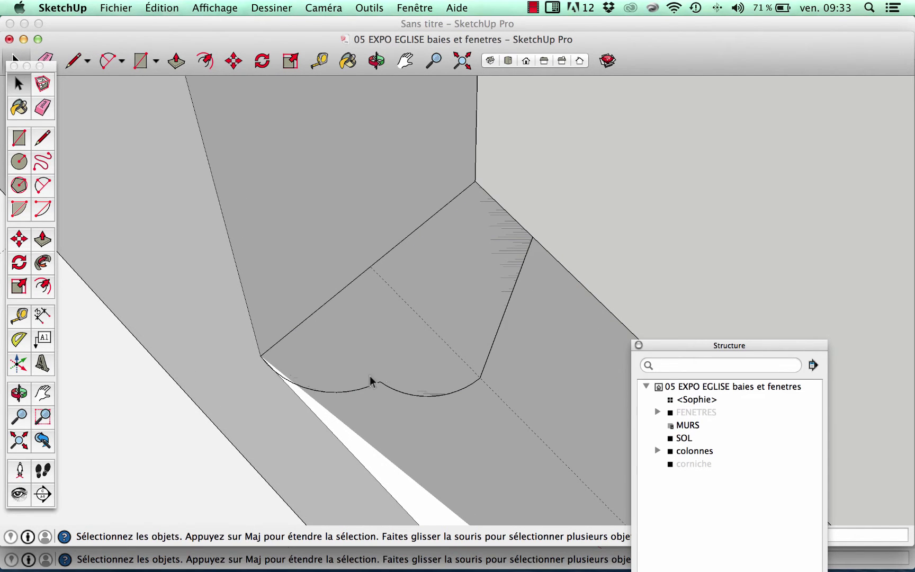
# Turn the complete profile face and its edges into a component named moulure 2
pyautogui.click(369, 355)
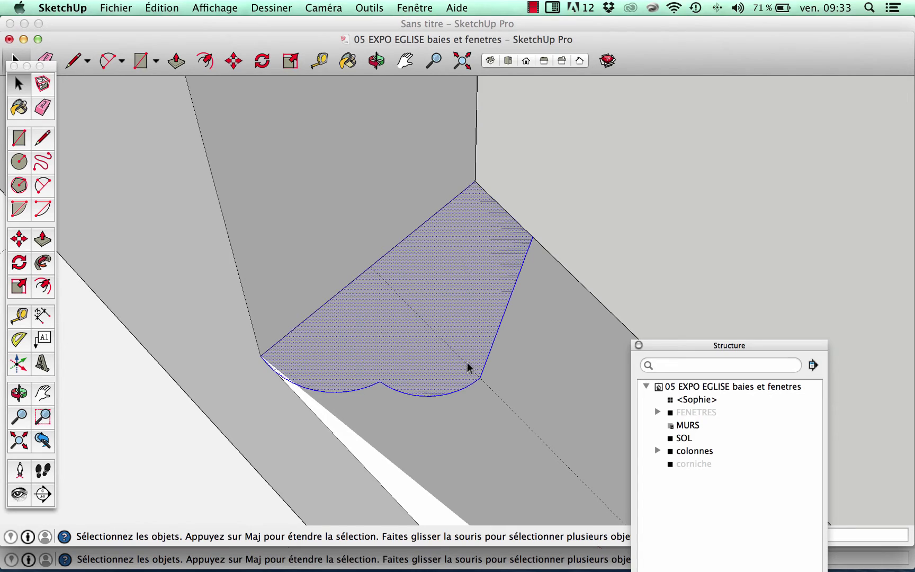
pyautogui.rightClick(385, 335)
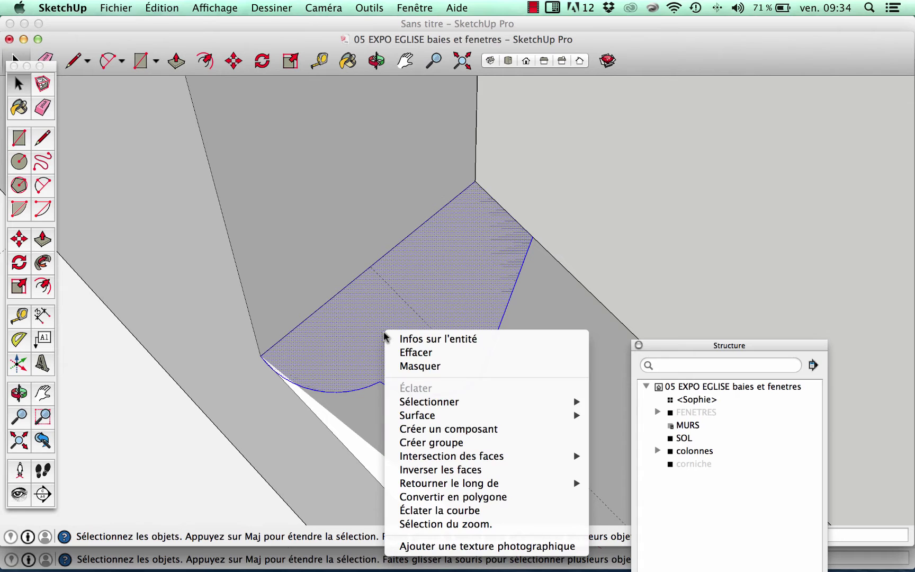
pyautogui.click(437, 430)
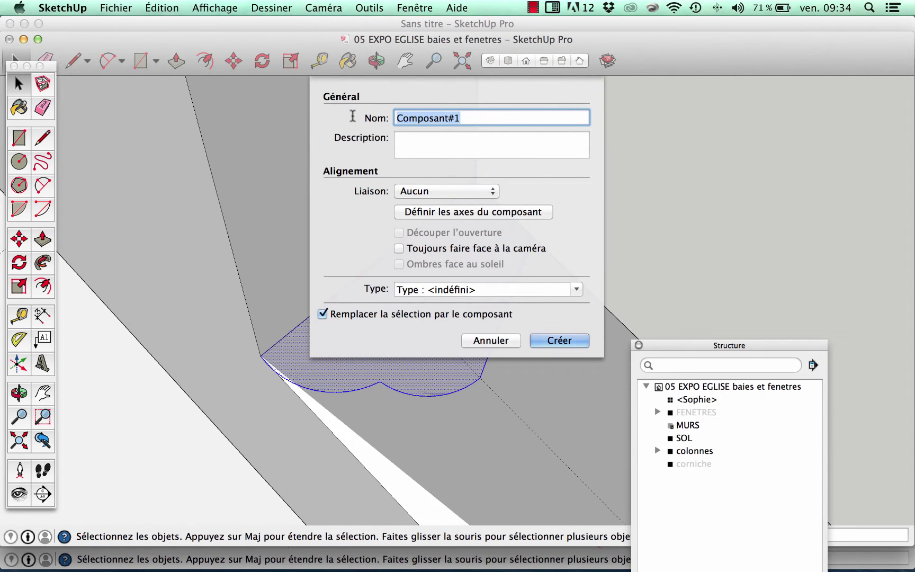
pyautogui.write('mou')
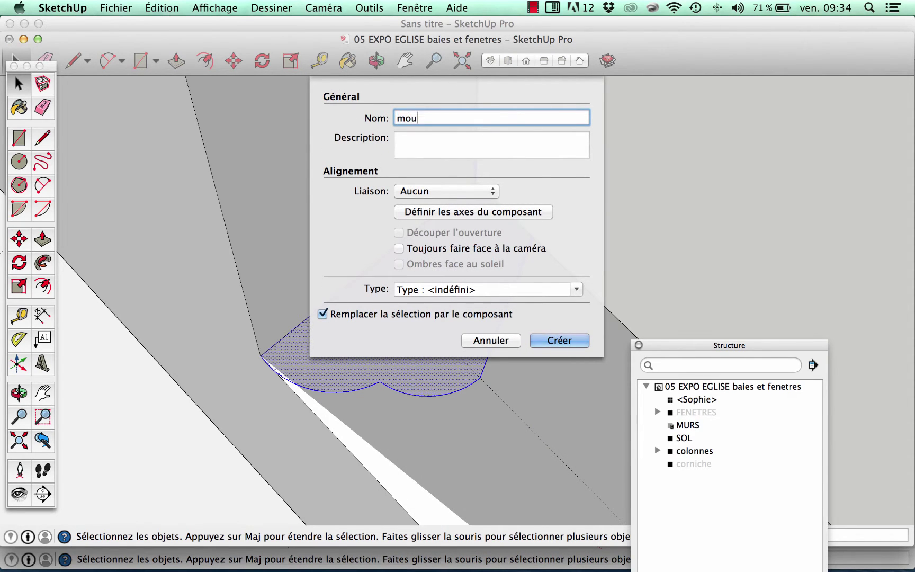
pyautogui.write('lure 2')
pyautogui.click(557, 341)
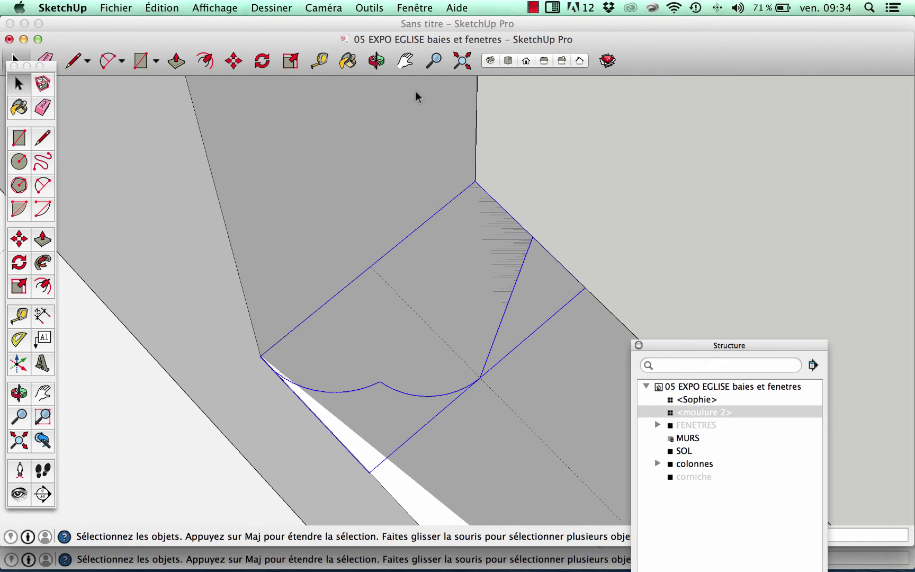
# Open the Components window and look for moulure 2 among the components in the model
pyautogui.click(427, 11)
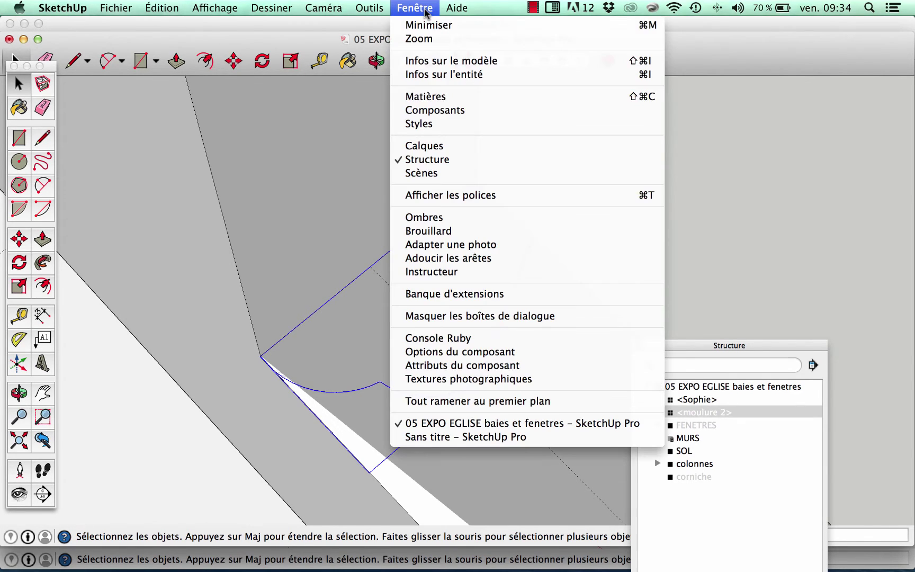
pyautogui.click(445, 109)
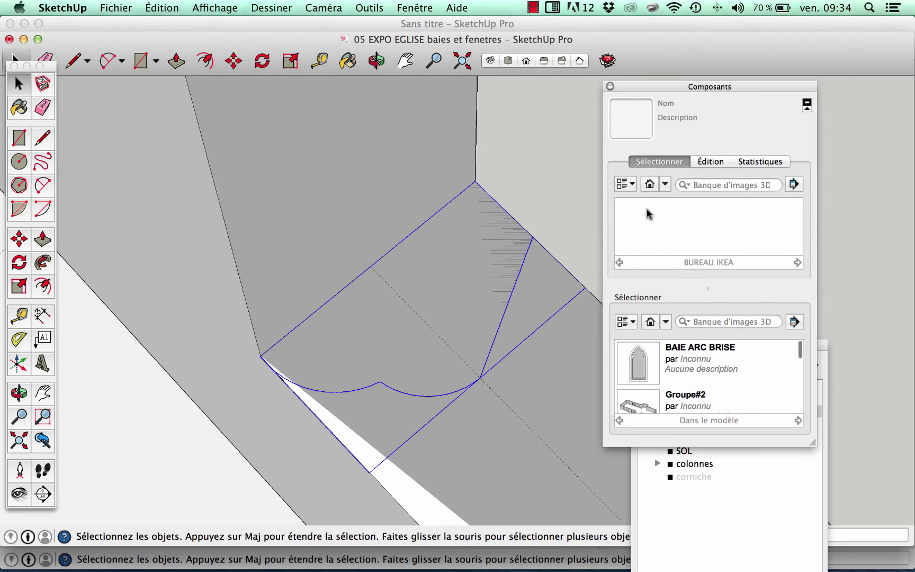
pyautogui.scroll(-2, 667, 369)
pyautogui.scroll(-5, 666, 369)
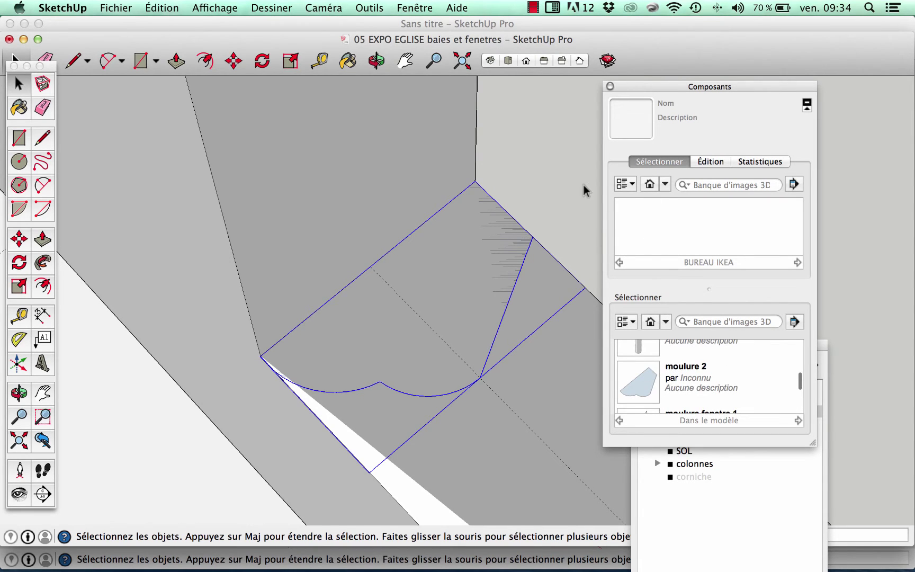
pyautogui.click(573, 162)
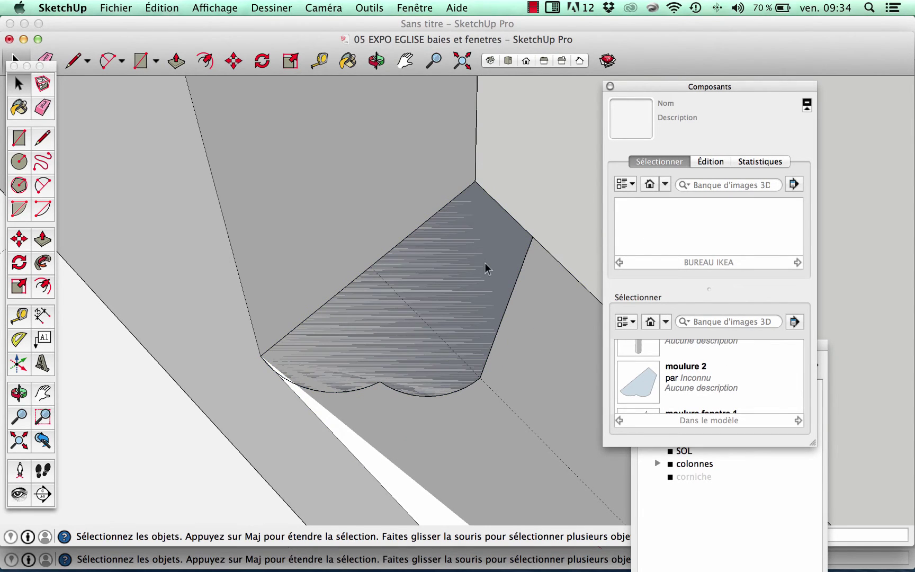
# Unlock the MURS wall group and open it for editing
pyautogui.scroll(-4, 381, 381)
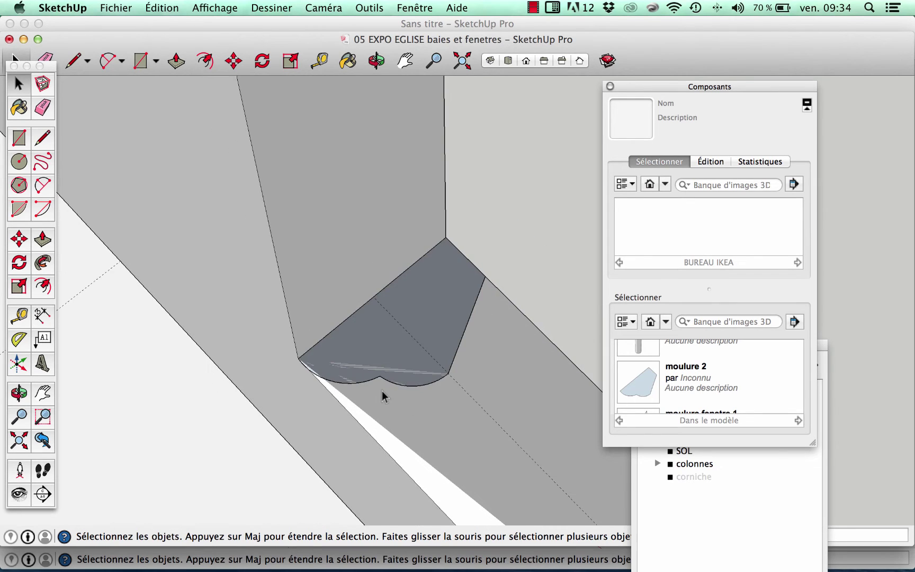
pyautogui.click(394, 361)
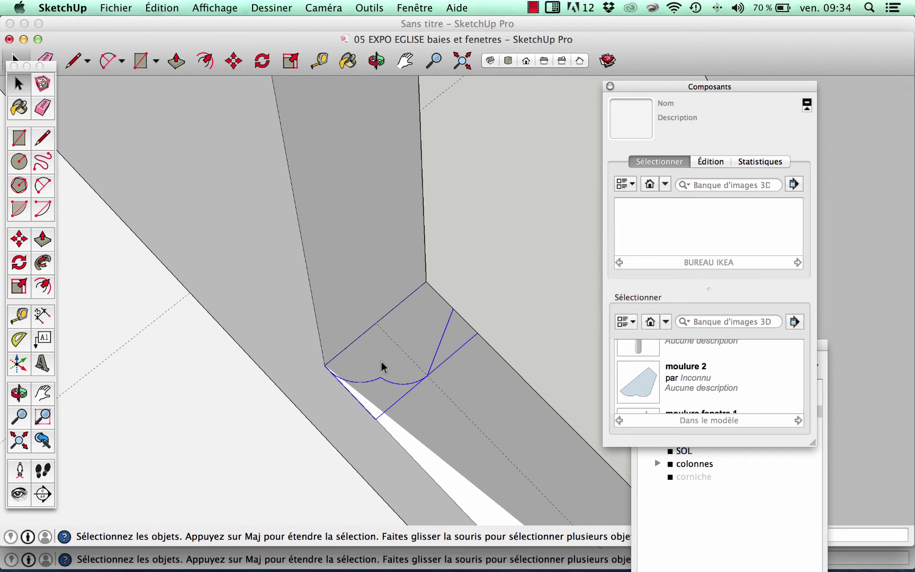
pyautogui.scroll(-3, 424, 391)
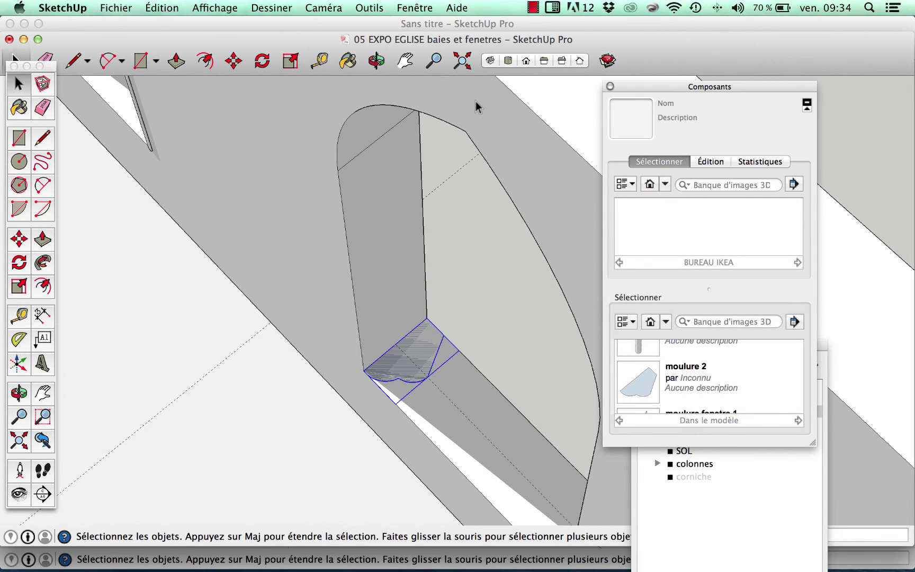
pyautogui.scroll(4, 360, 238)
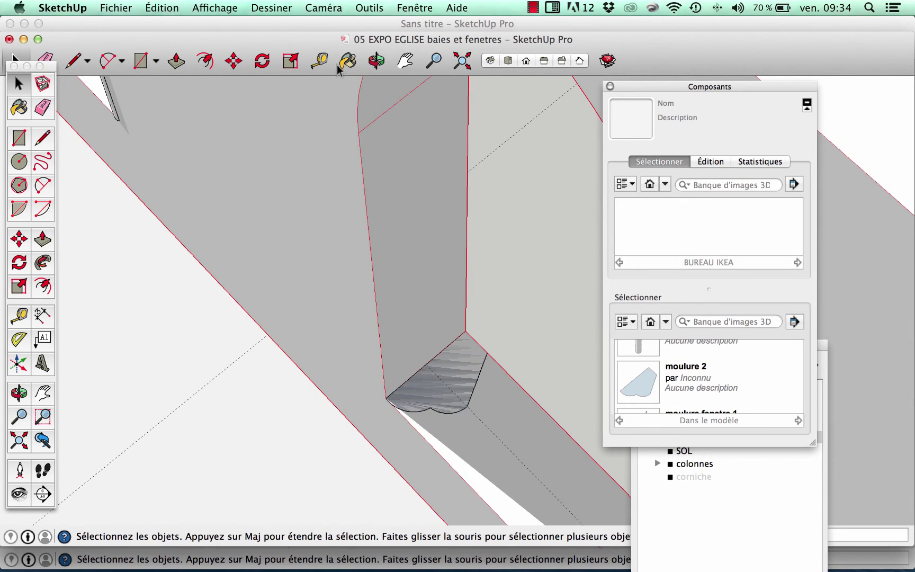
pyautogui.scroll(-2, 340, 156)
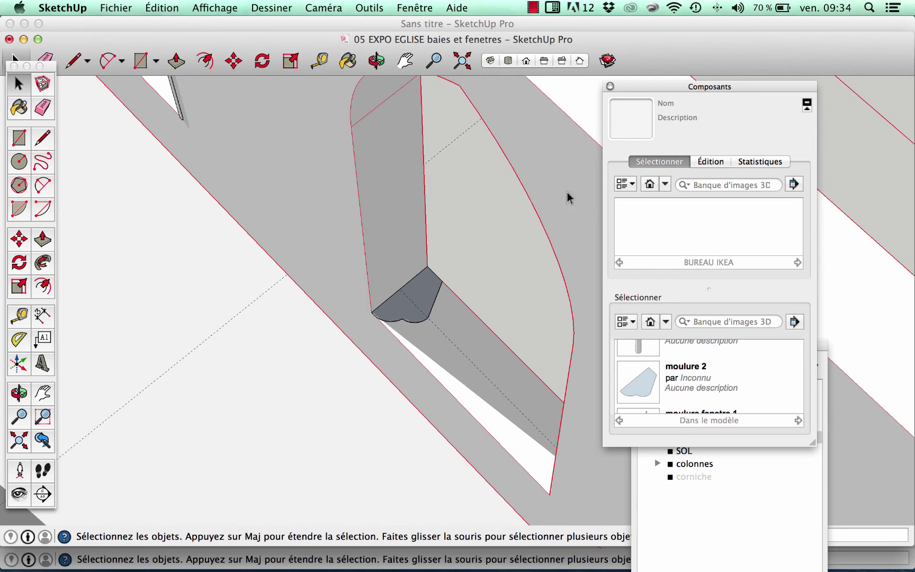
pyautogui.rightClick(296, 145)
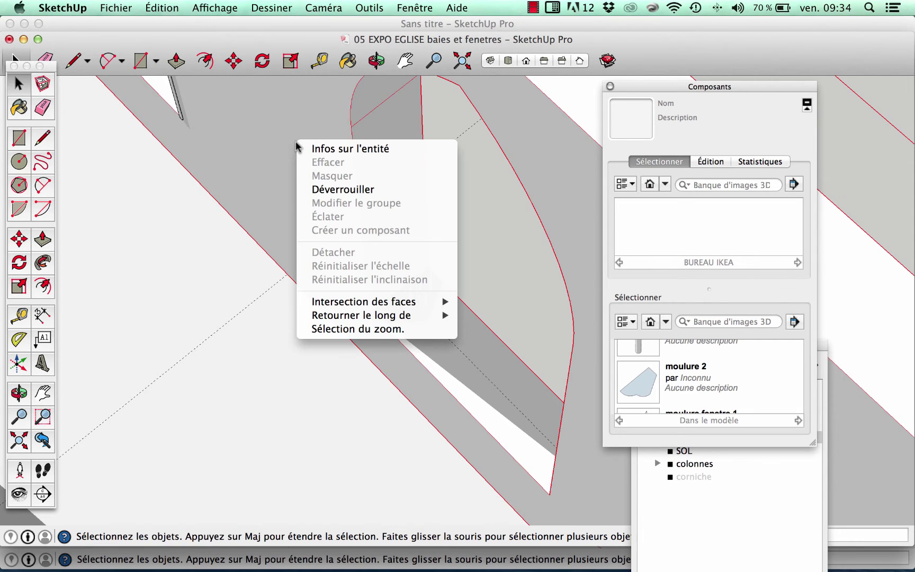
pyautogui.click(331, 189)
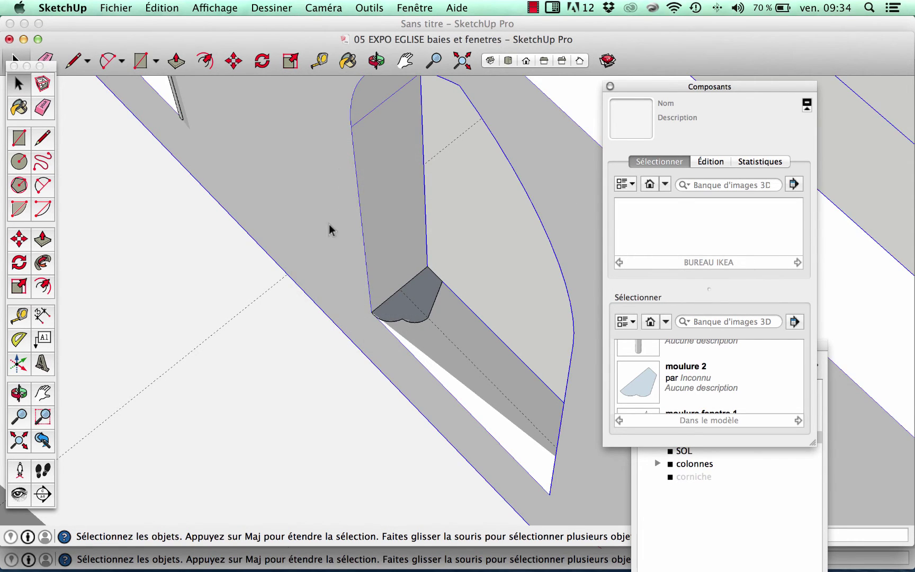
pyautogui.scroll(-3, 332, 249)
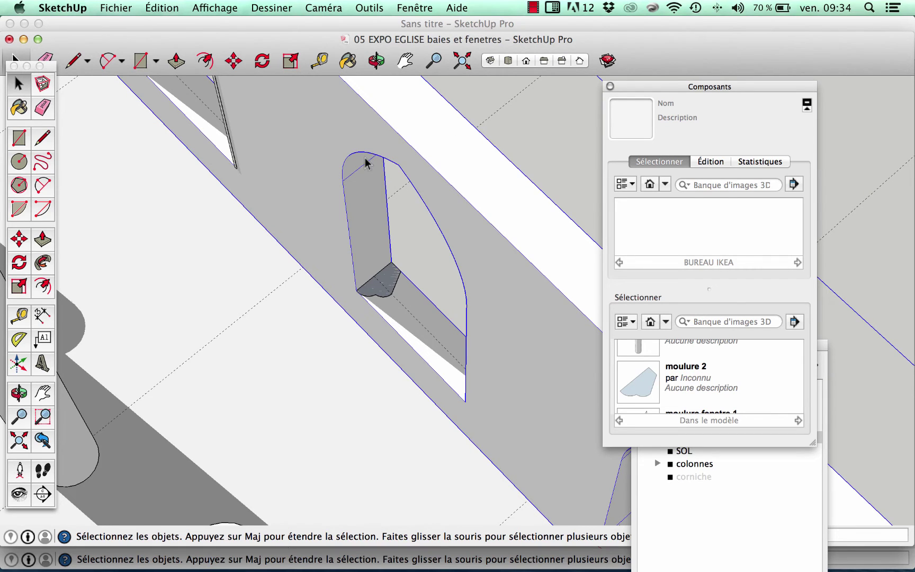
pyautogui.doubleClick(350, 141)
pyautogui.scroll(-4, 424, 135)
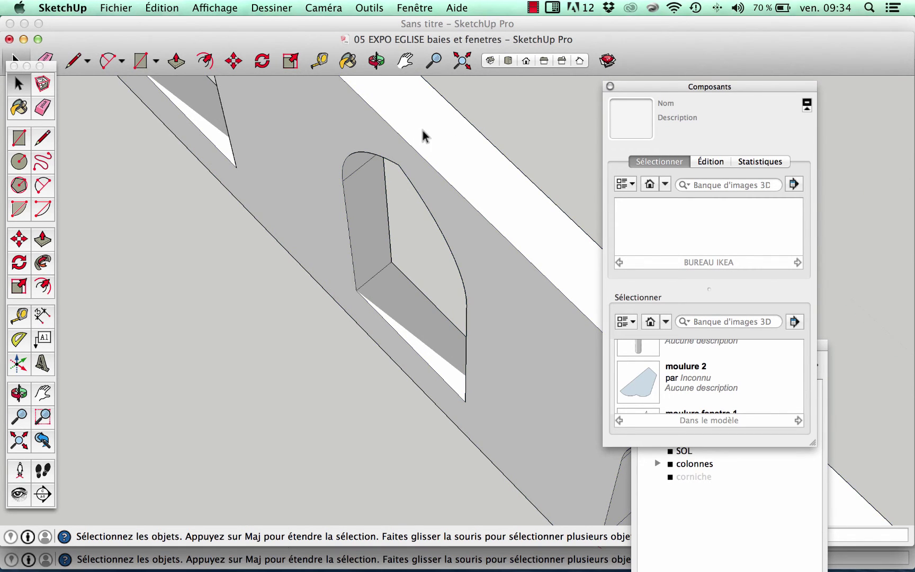
# Copy the front arch edges and both vertical side edges of the window opening, and close the wall group
pyautogui.scroll(4, 431, 156)
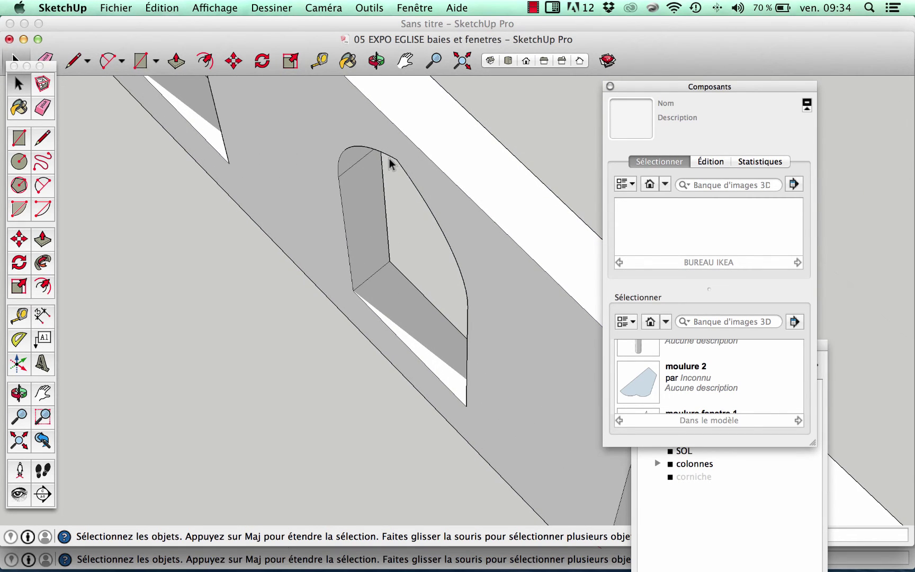
pyautogui.scroll(2, 382, 157)
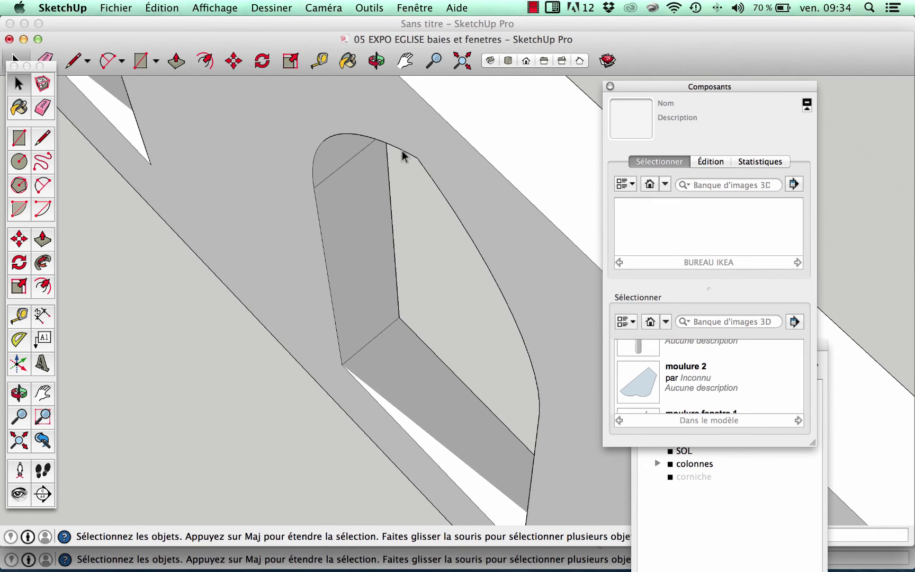
pyautogui.click(402, 151)
pyautogui.keyDown('shift'); pyautogui.click(321, 226); pyautogui.keyUp('shift')
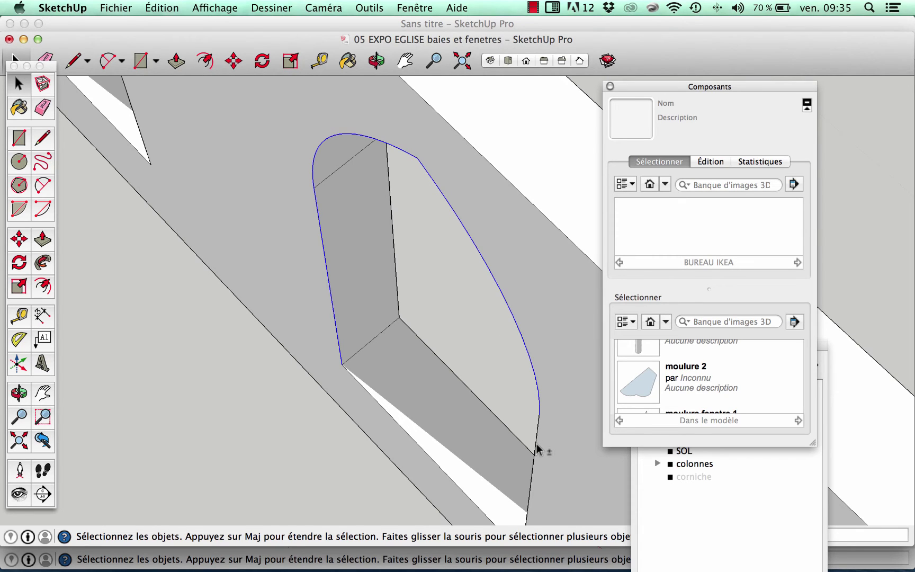
pyautogui.scroll(-3, 272, 194)
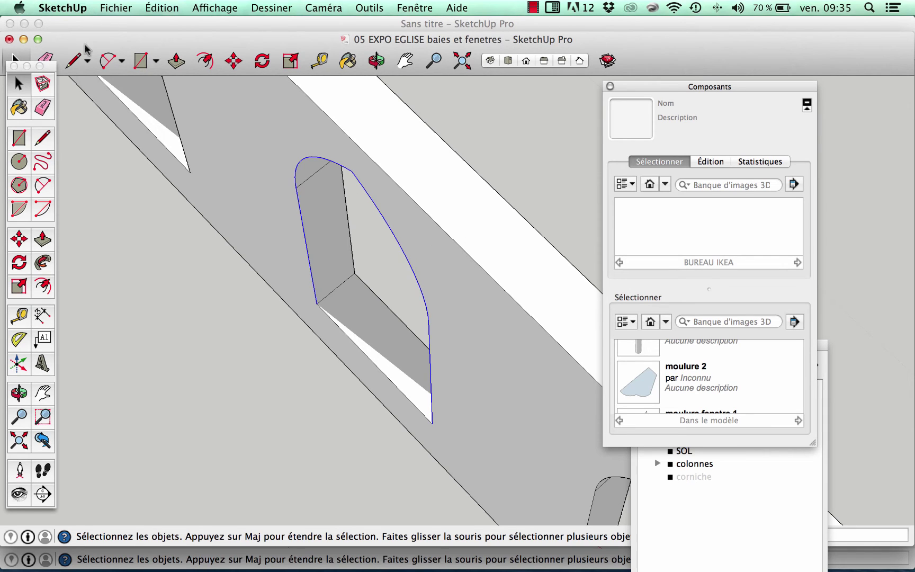
pyautogui.click(162, 9)
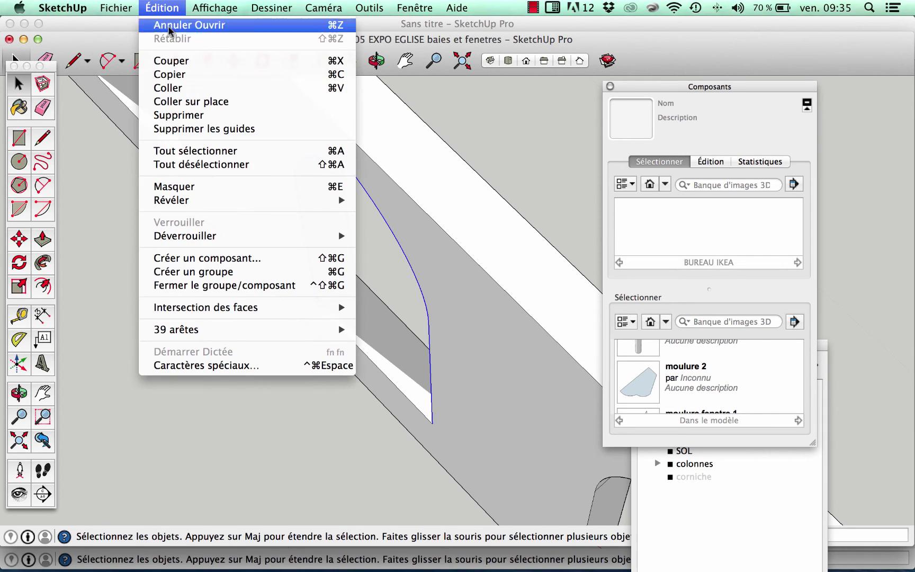
pyautogui.click(175, 75)
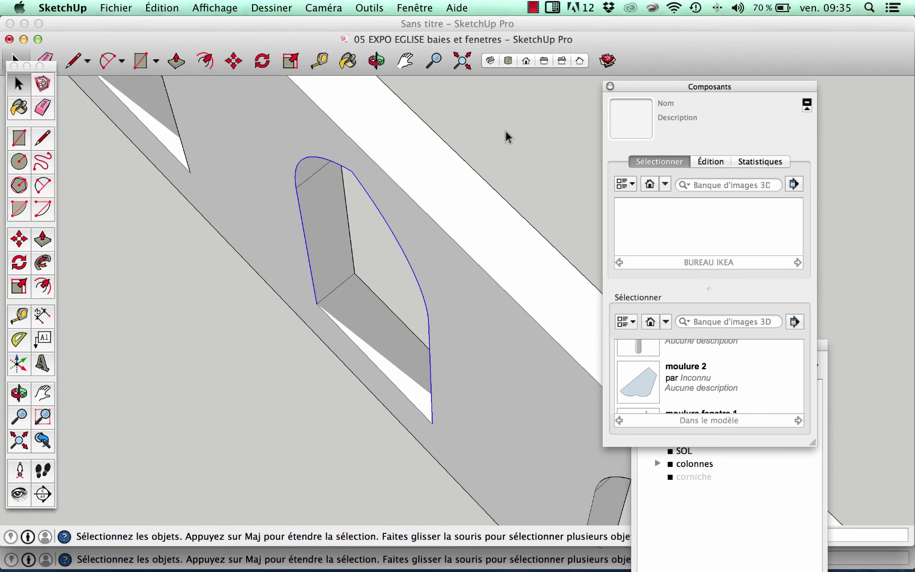
pyautogui.scroll(-10, 496, 127)
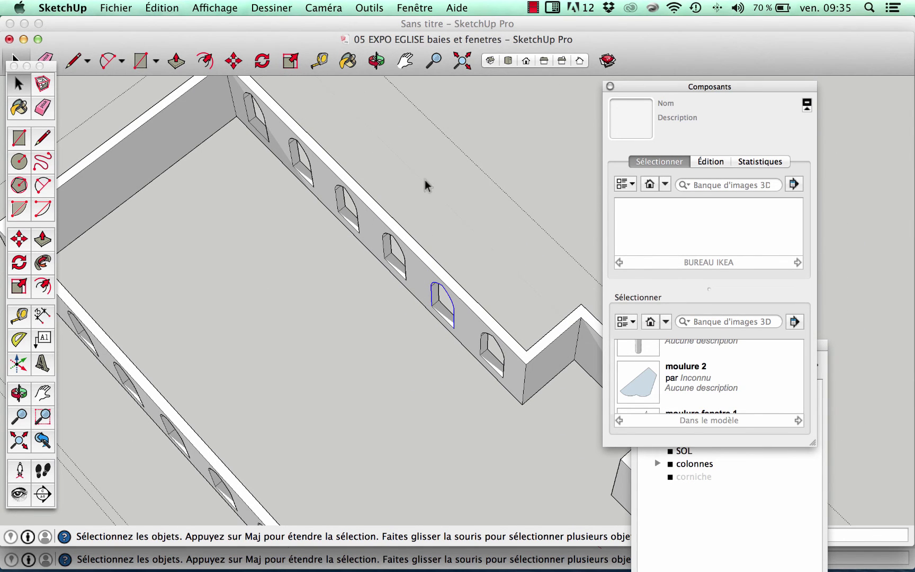
pyautogui.click(489, 140)
# Try pasting the copied edges in place around the window opening that holds the moulding profile, and undo the paste
pyautogui.scroll(7, 373, 215)
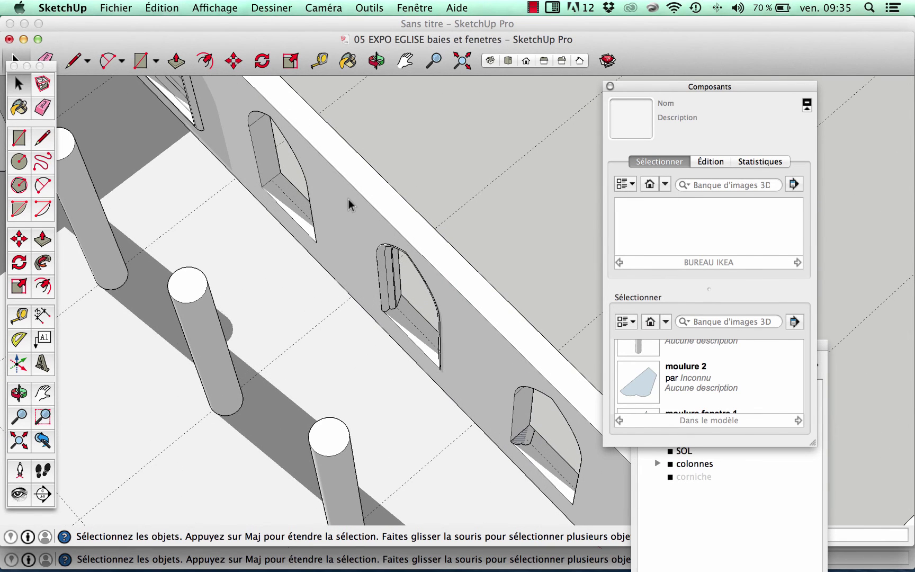
pyautogui.scroll(-3, 351, 202)
pyautogui.scroll(5, 472, 374)
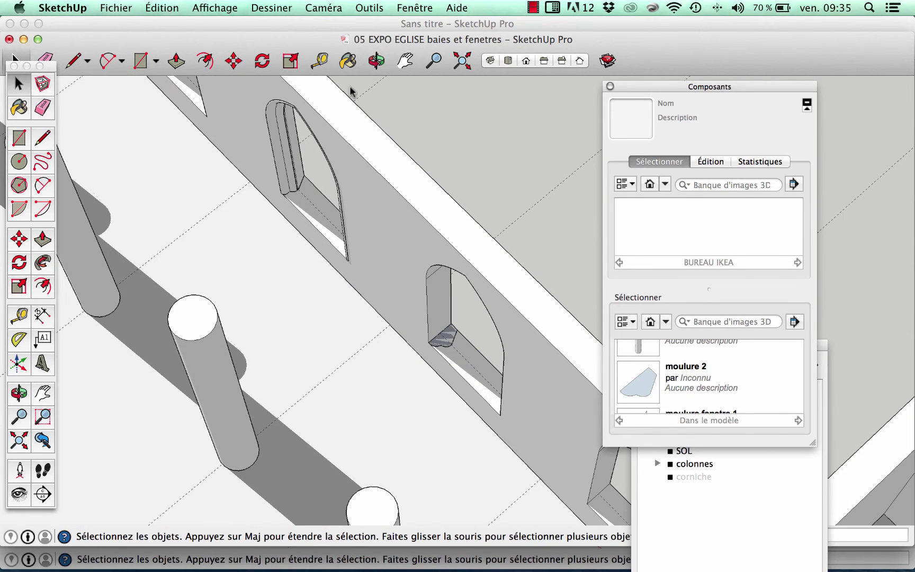
pyautogui.click(155, 8)
pyautogui.click(204, 102)
pyautogui.scroll(3, 479, 299)
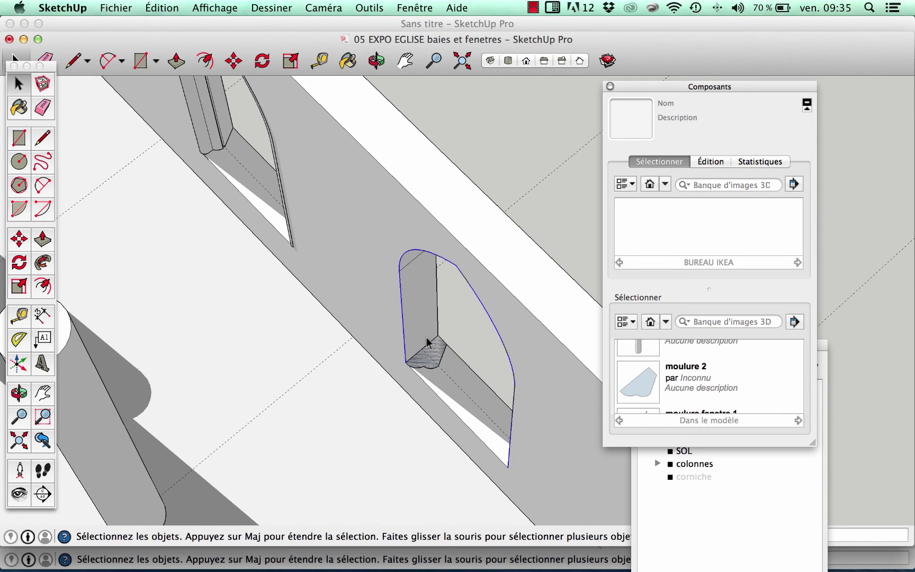
pyautogui.scroll(3, 426, 337)
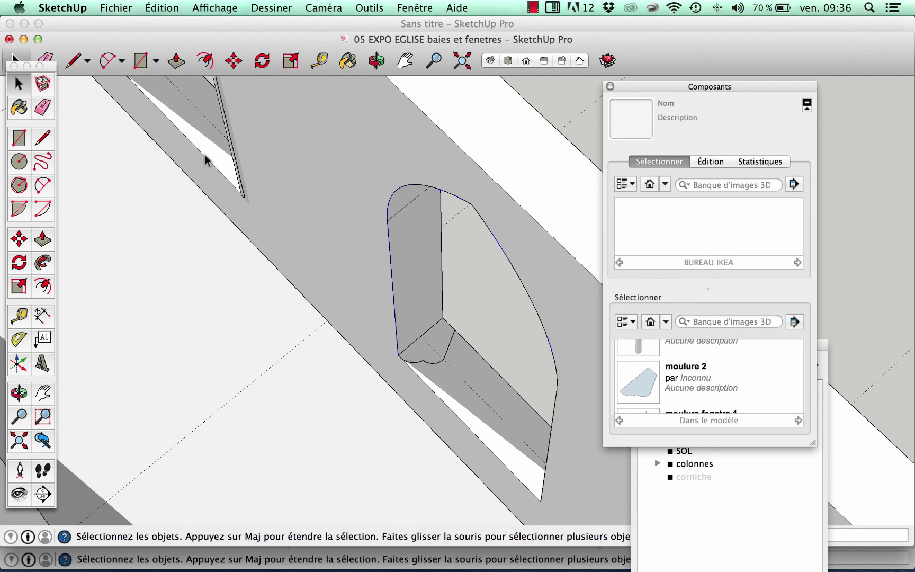
pyautogui.click(158, 9)
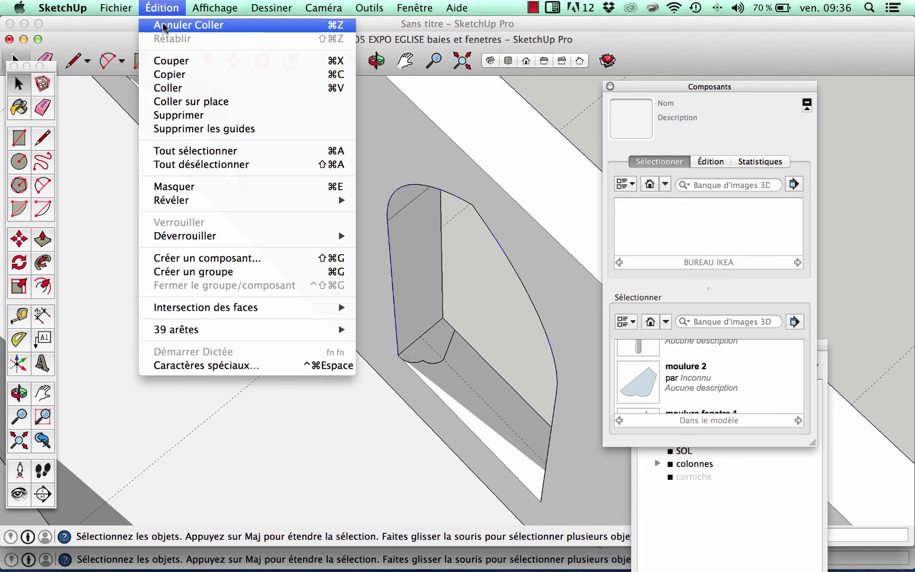
pyautogui.click(170, 24)
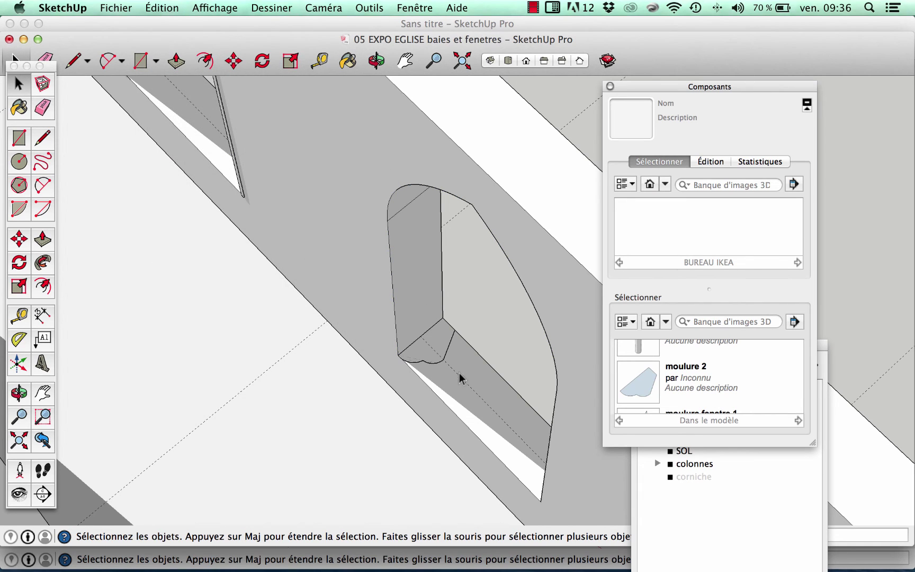
# Explode the moulure 2 component at the foot of the window opening into a loose profile face
pyautogui.click(442, 344)
pyautogui.rightClick(431, 347)
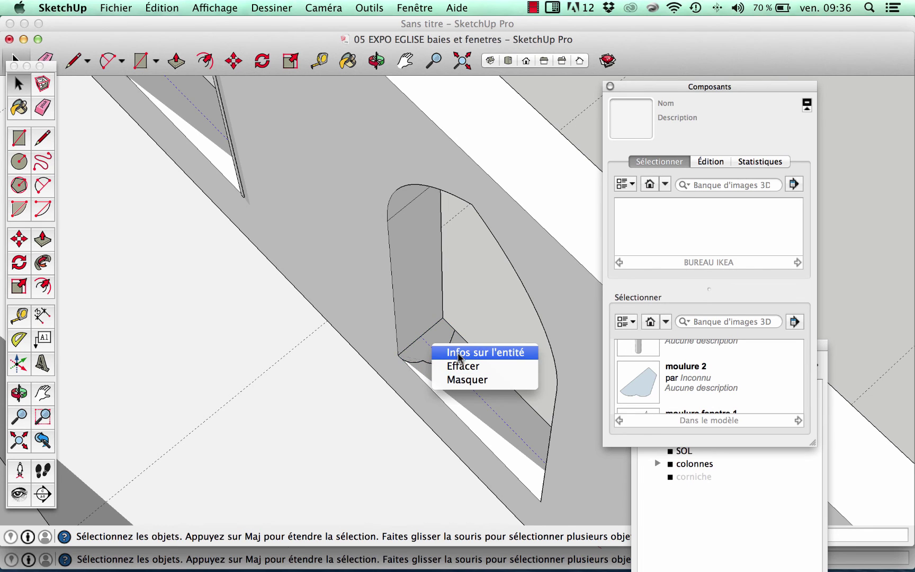
pyautogui.click(451, 365)
pyautogui.click(442, 340)
pyautogui.rightClick(444, 343)
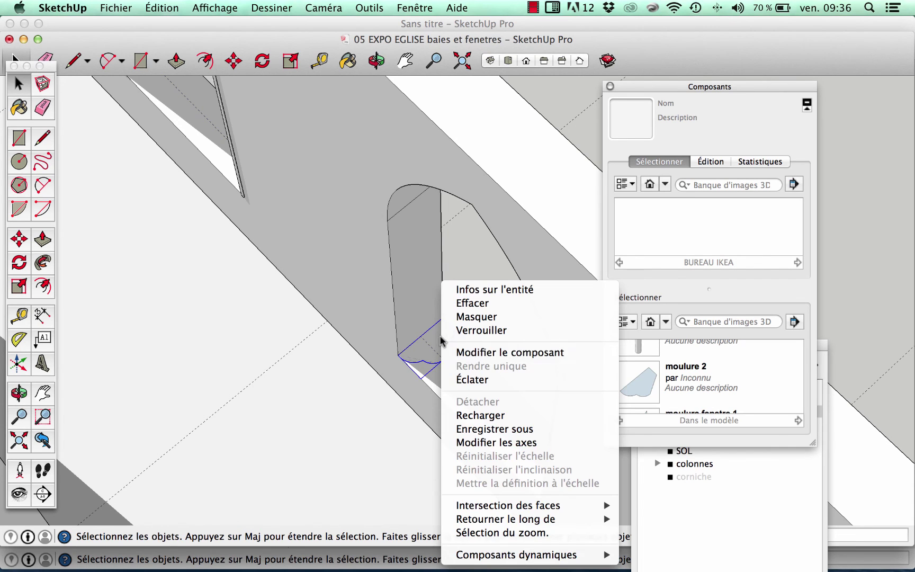
pyautogui.click(469, 380)
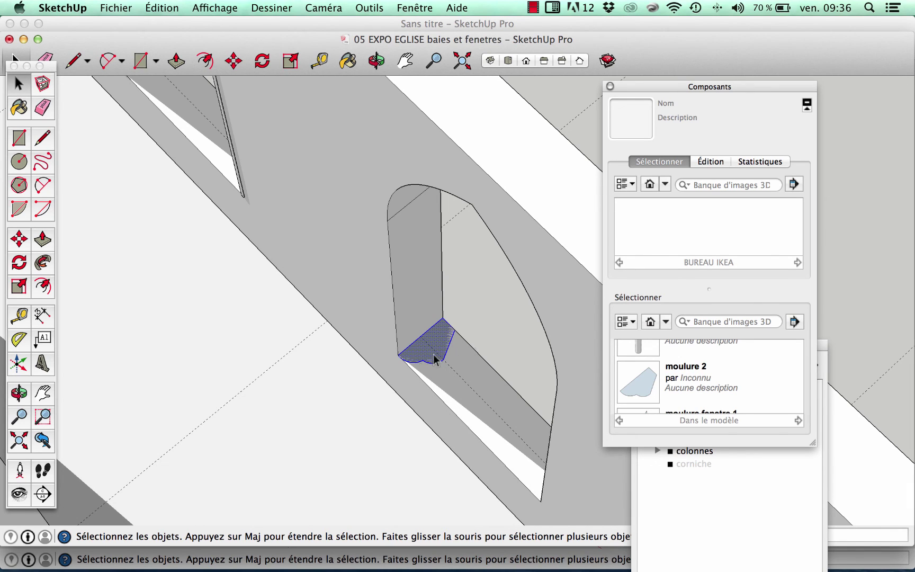
# Paste the copied arch and side edges in place around the window opening as the sweep path
pyautogui.click(473, 292)
pyautogui.click(163, 9)
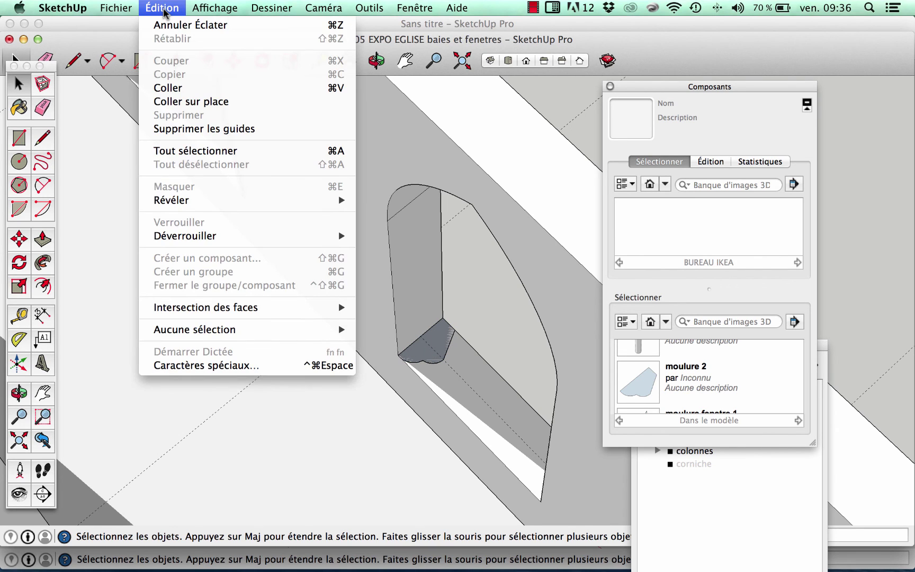
pyautogui.click(183, 103)
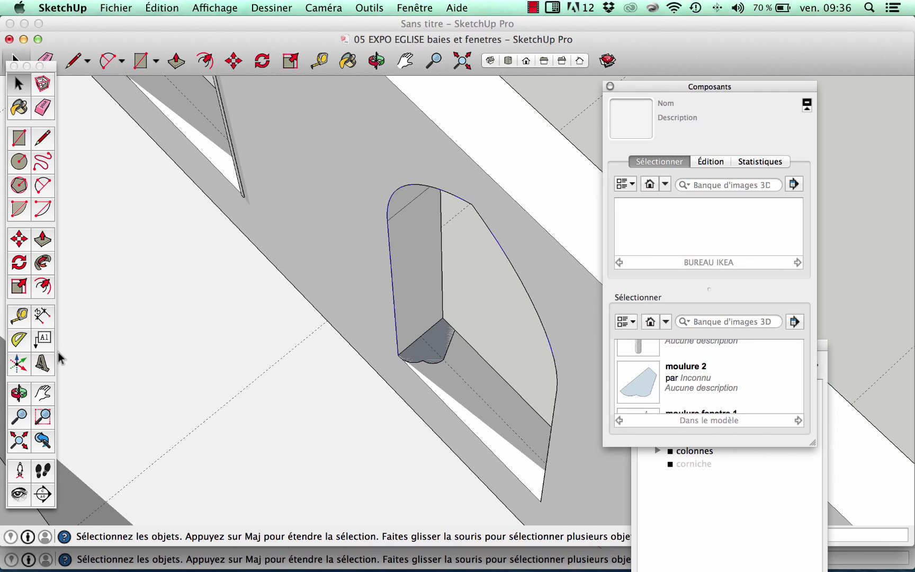
# Sweep the exploded moulding profile along the pasted window edges with Follow Me
pyautogui.click(43, 263)
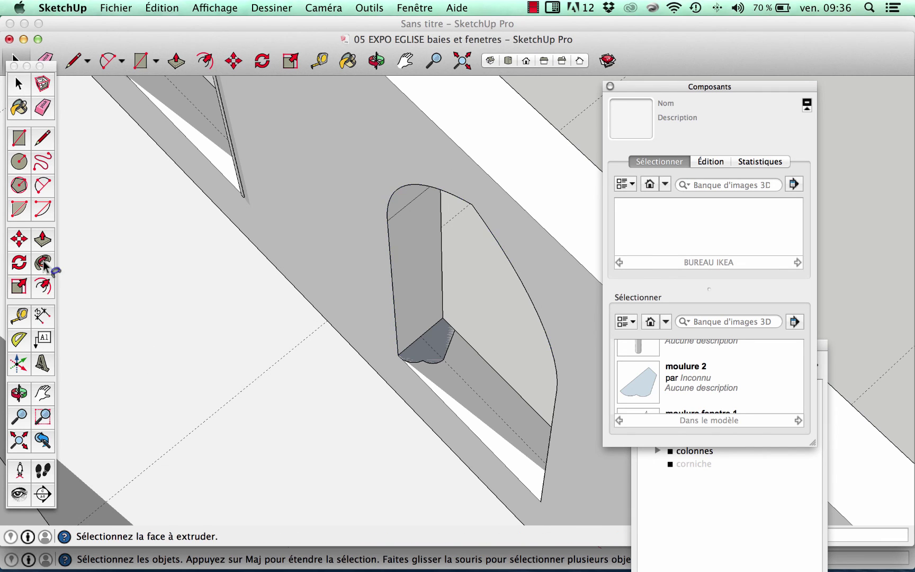
pyautogui.click(433, 351)
pyautogui.keyDown('super'); pyautogui.click(433, 351); pyautogui.keyUp('super')
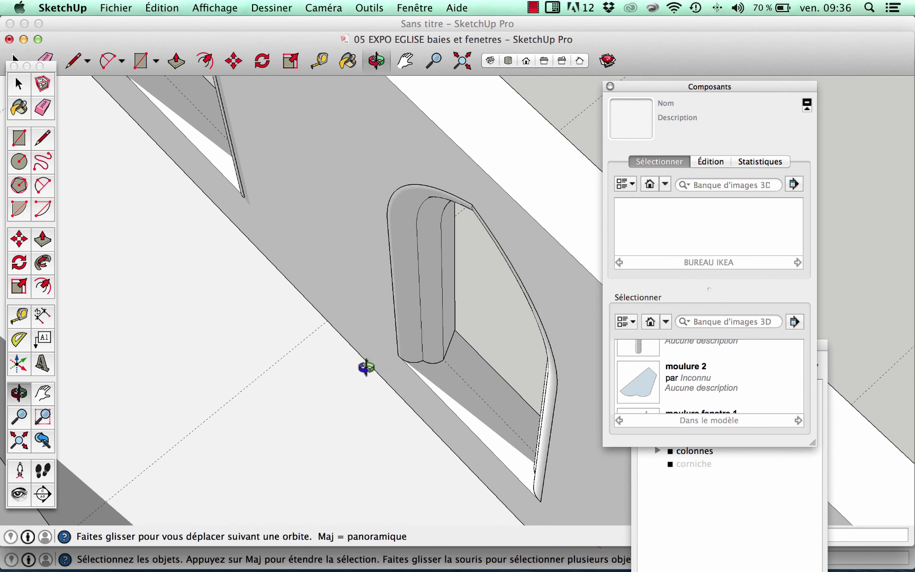